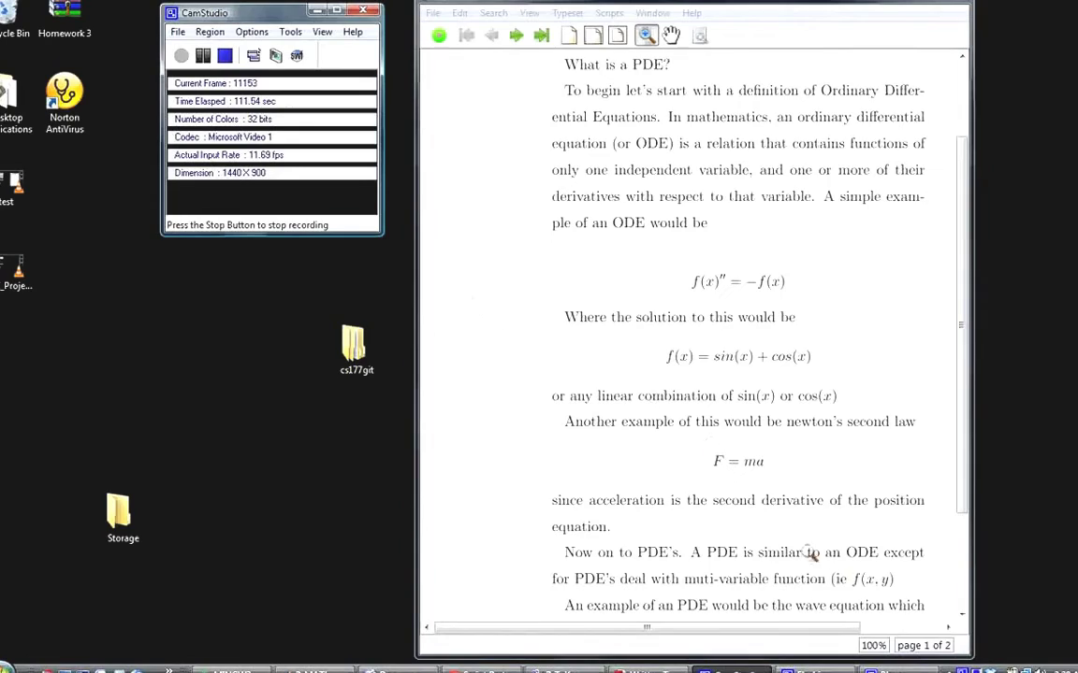
- Read through the two-page introduction to ODEs, PDEs and the wave equation
{"action": "left_click", "coordinate": [967, 620]}
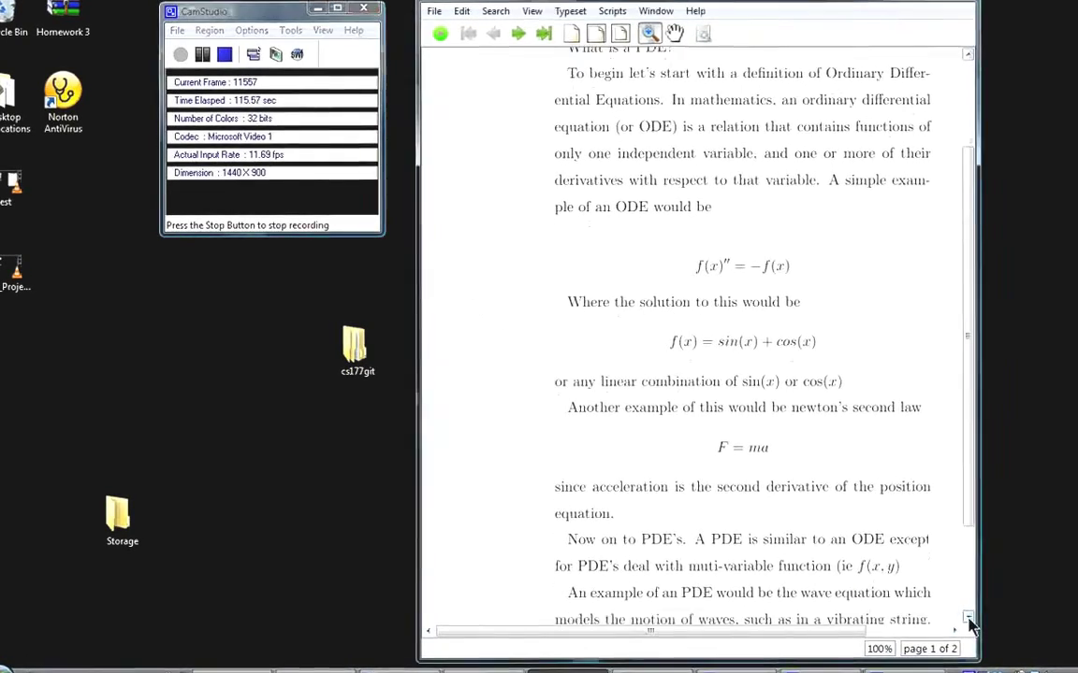
{"action": "left_click", "coordinate": [969, 621]}
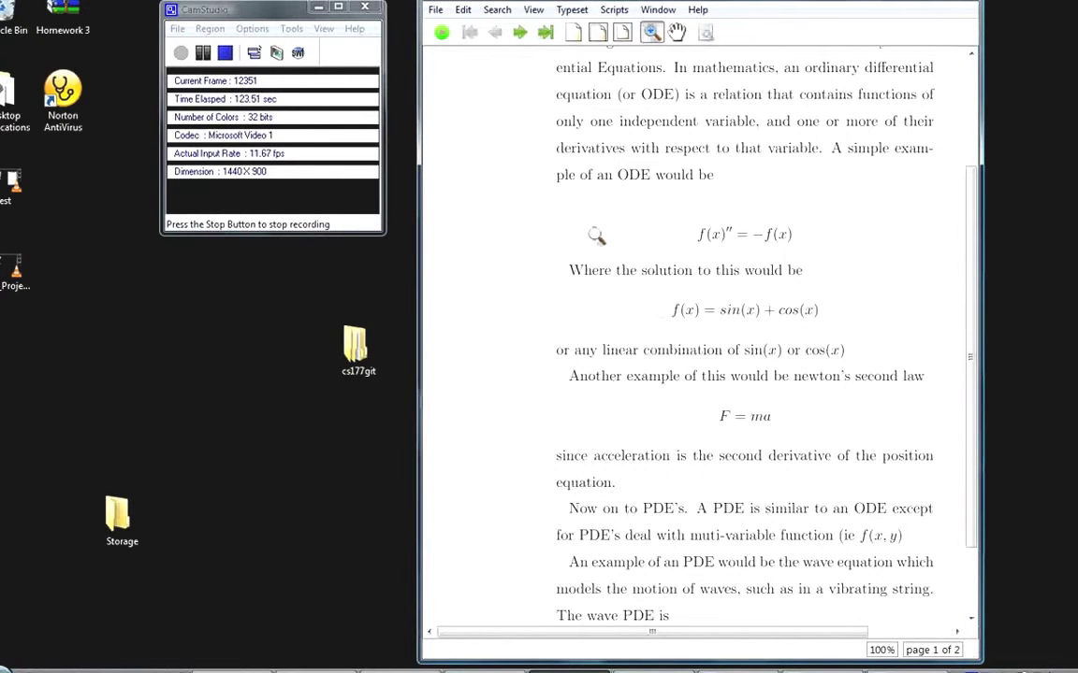
{"action": "left_click", "coordinate": [514, 37]}
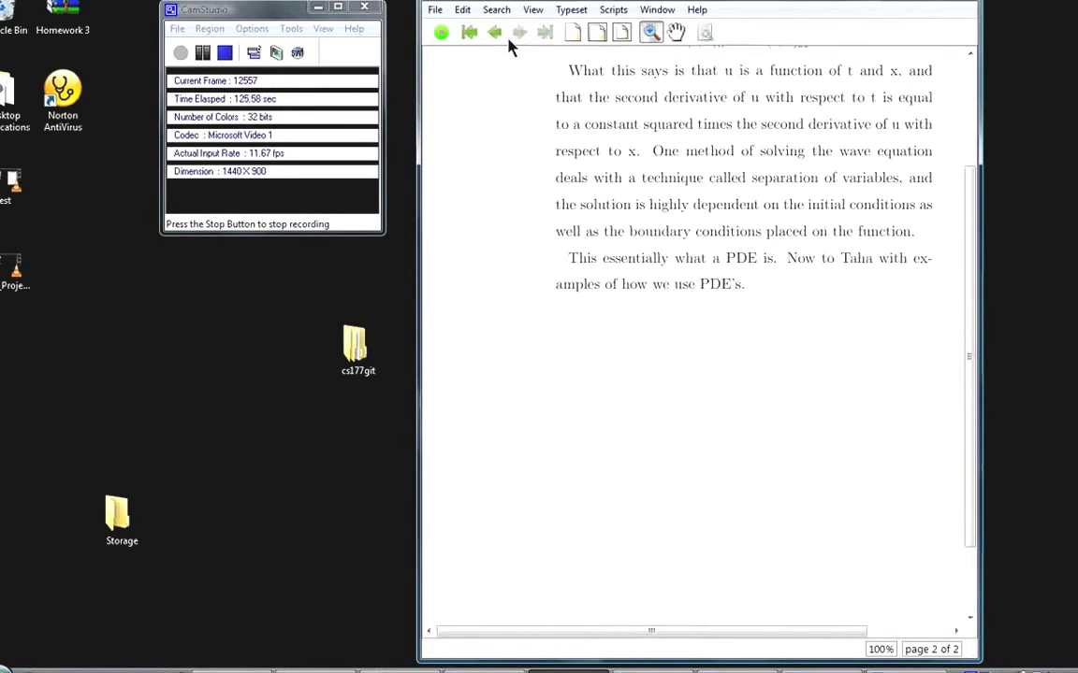
{"action": "left_click", "coordinate": [970, 54]}
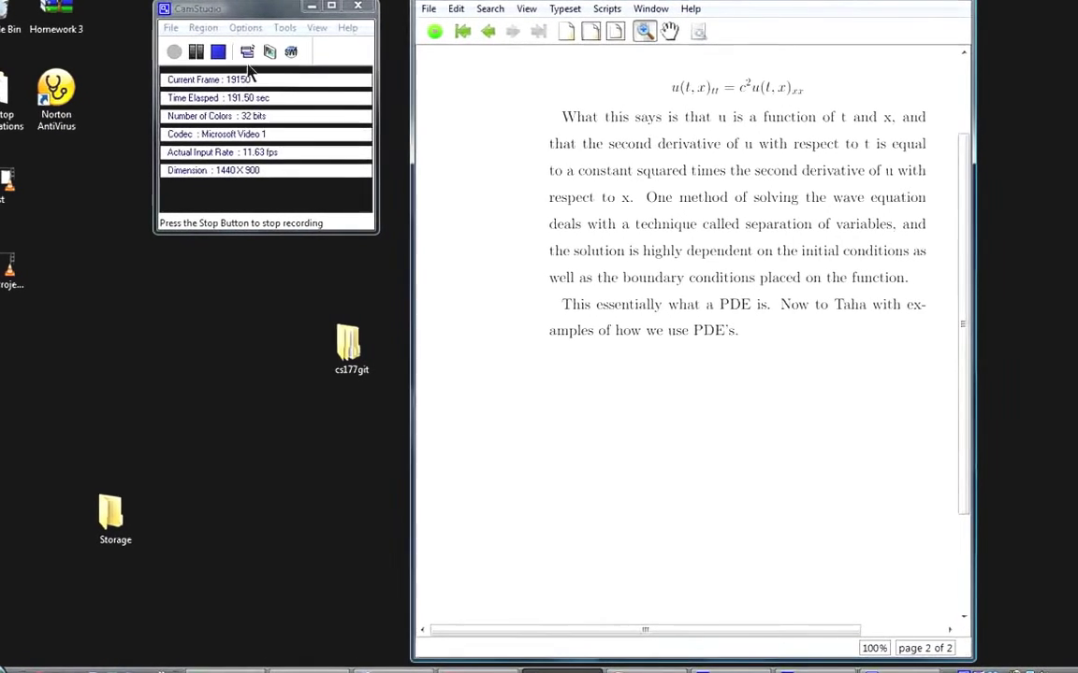
{"action": "left_click", "coordinate": [192, 56]}
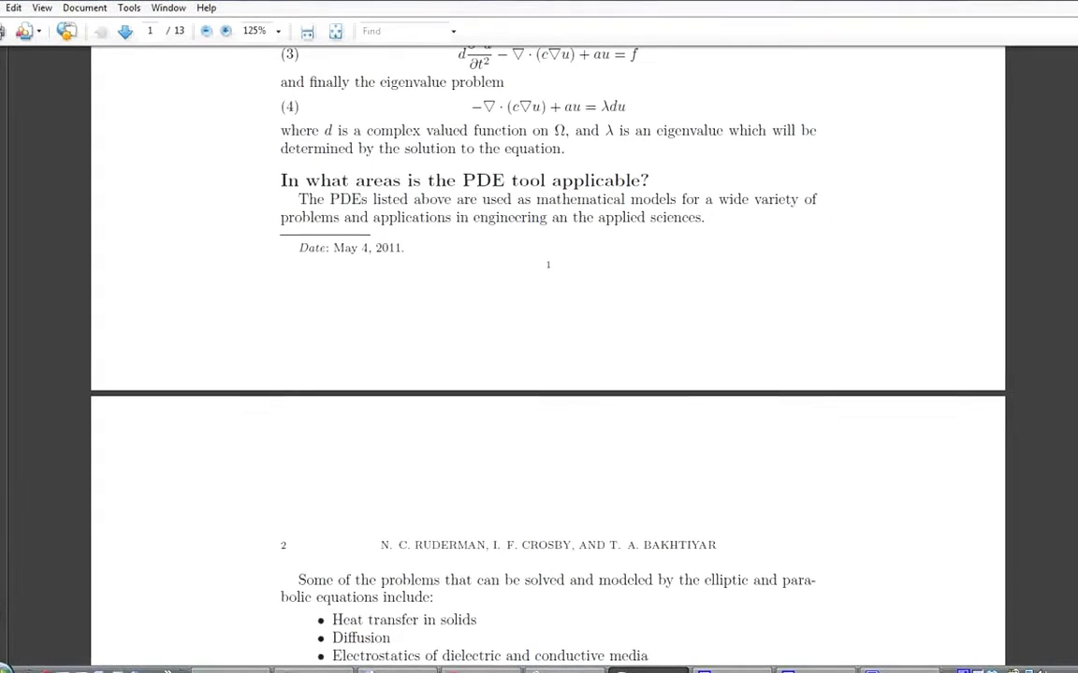
- Read the PDF tutorial's sections on where the PDE tool applies and how to use it to solve problems
{"action": "scroll", "coordinate": [548, 355], "scroll_direction": "down", "scroll_amount": 10}
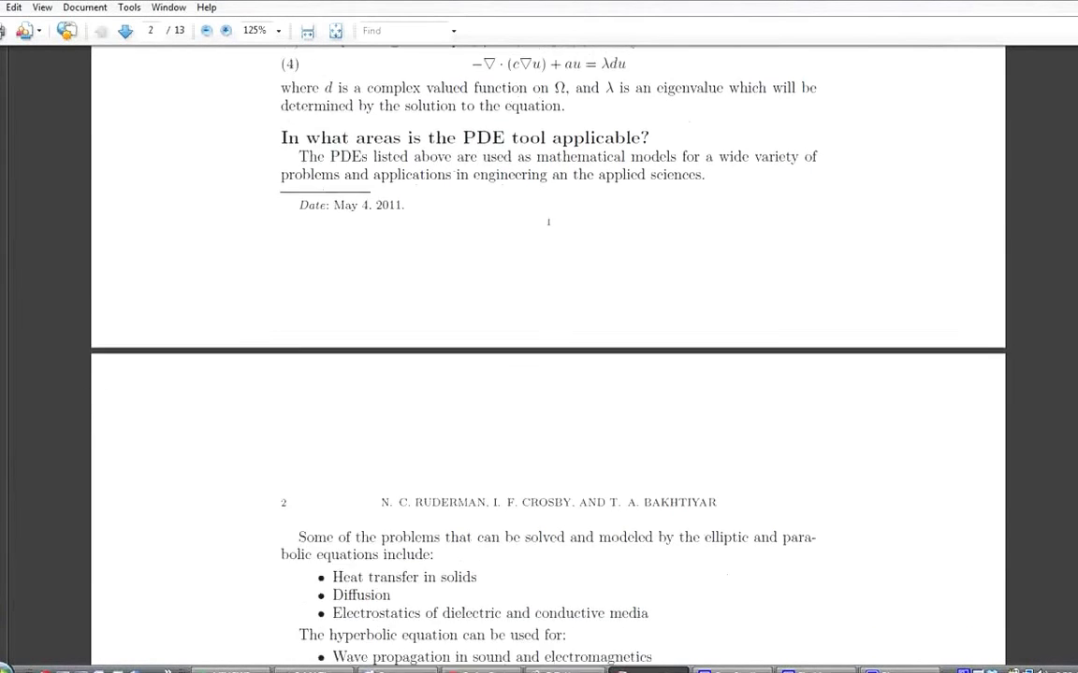
{"action": "scroll", "coordinate": [548, 355], "scroll_direction": "down", "scroll_amount": 1}
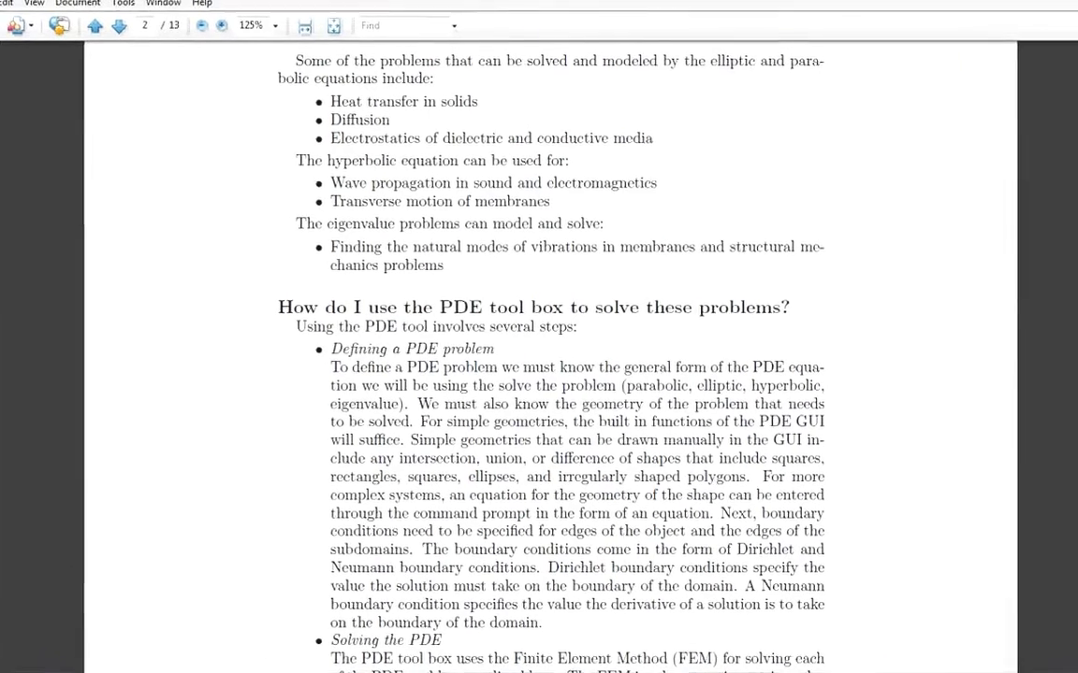
{"action": "scroll", "coordinate": [539, 336], "scroll_direction": "down", "scroll_amount": 6}
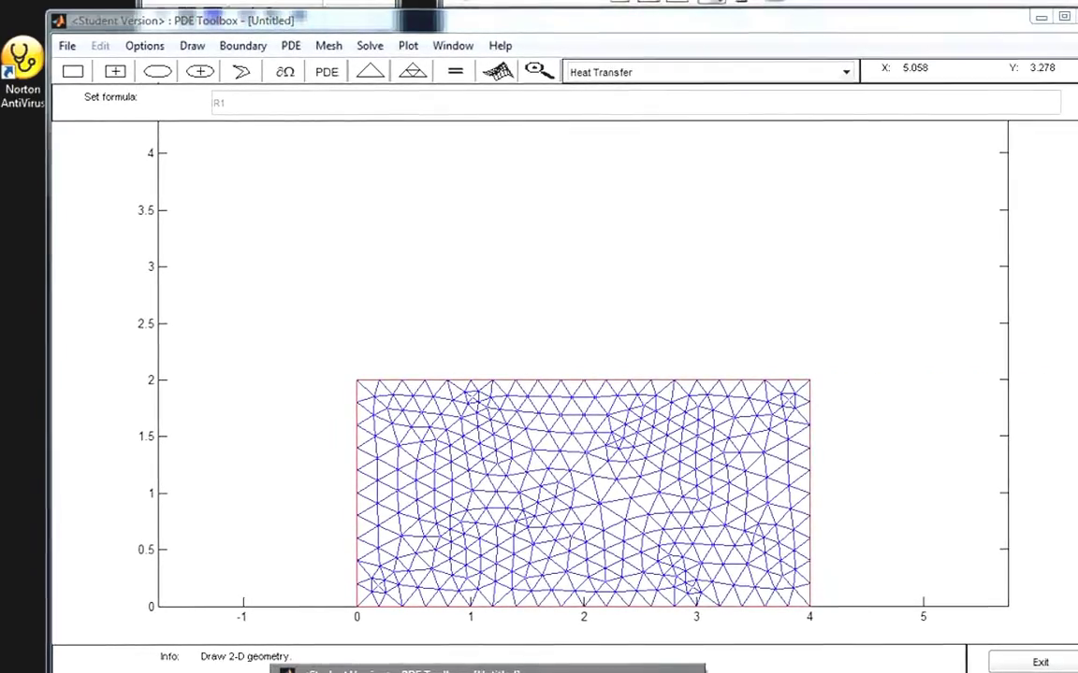
- Switch to MATLAB, launch the PDE Toolbox with the pdetool command, and set the application mode to Heat Transfer
{"action": "left_click", "coordinate": [581, 316]}
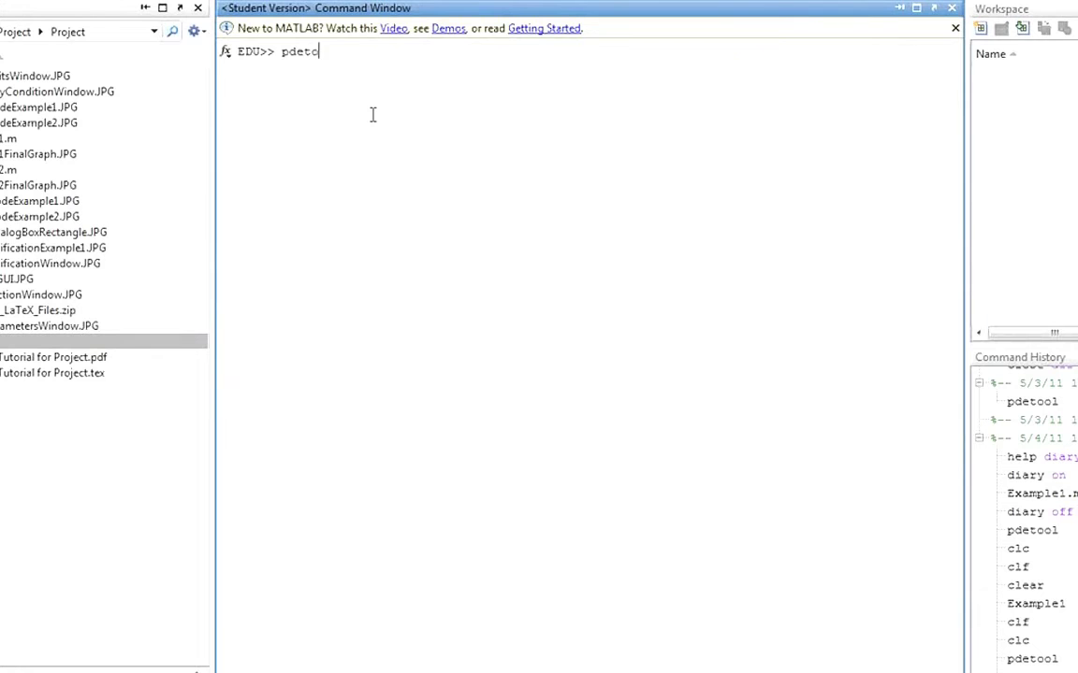
{"action": "key", "text": "Return"}
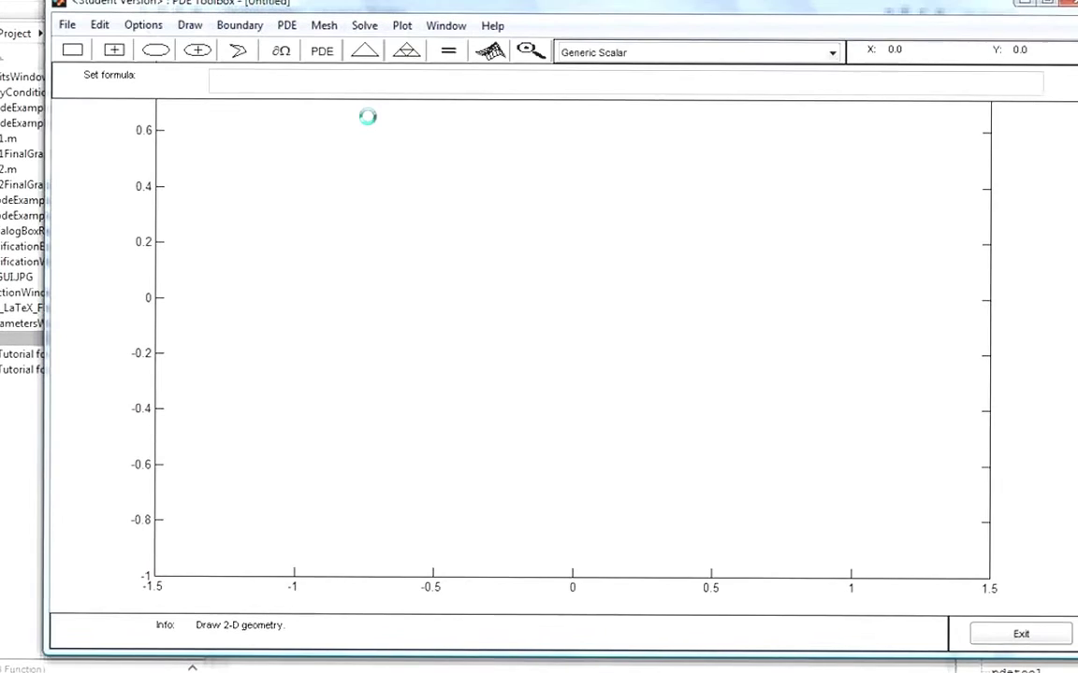
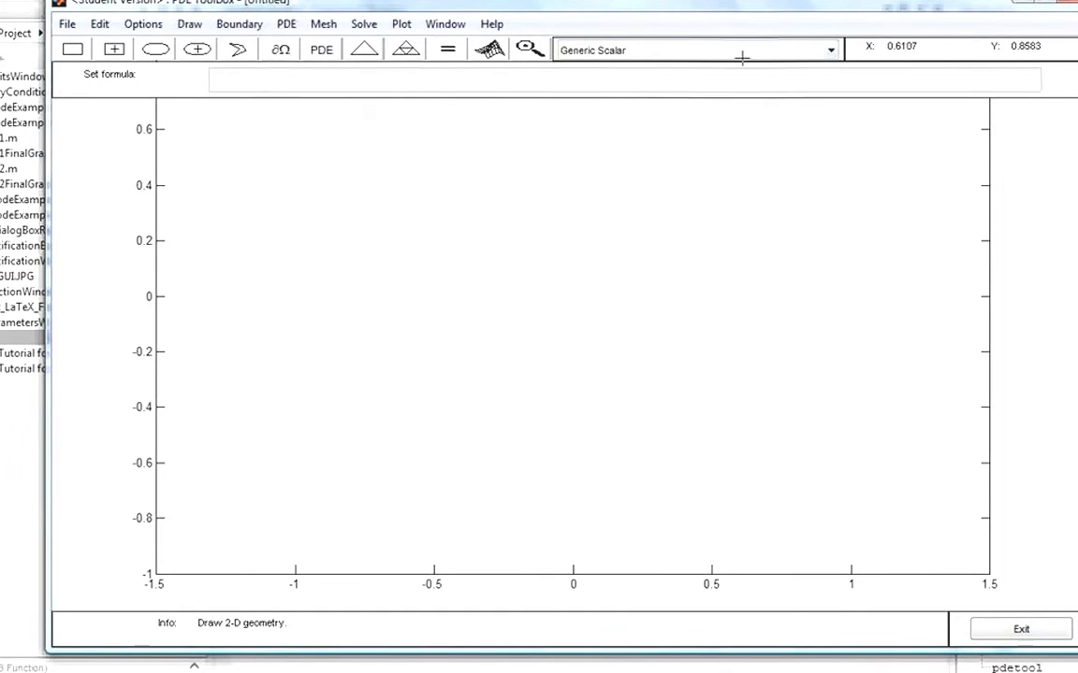
{"action": "left_click", "coordinate": [145, 25]}
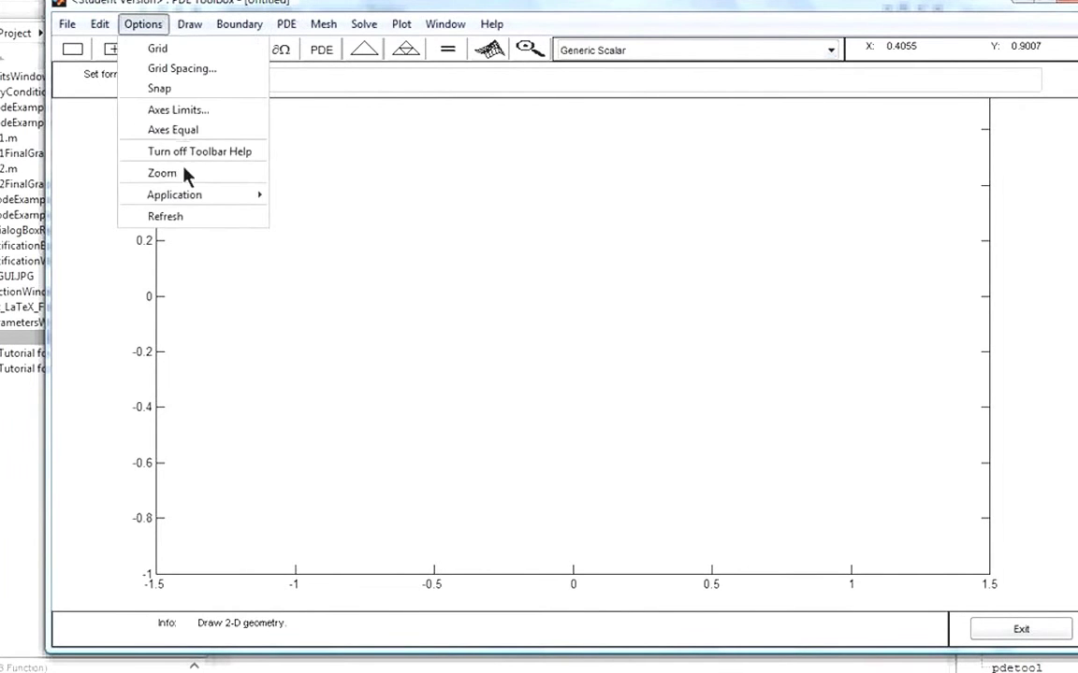
{"action": "left_click", "coordinate": [141, 24]}
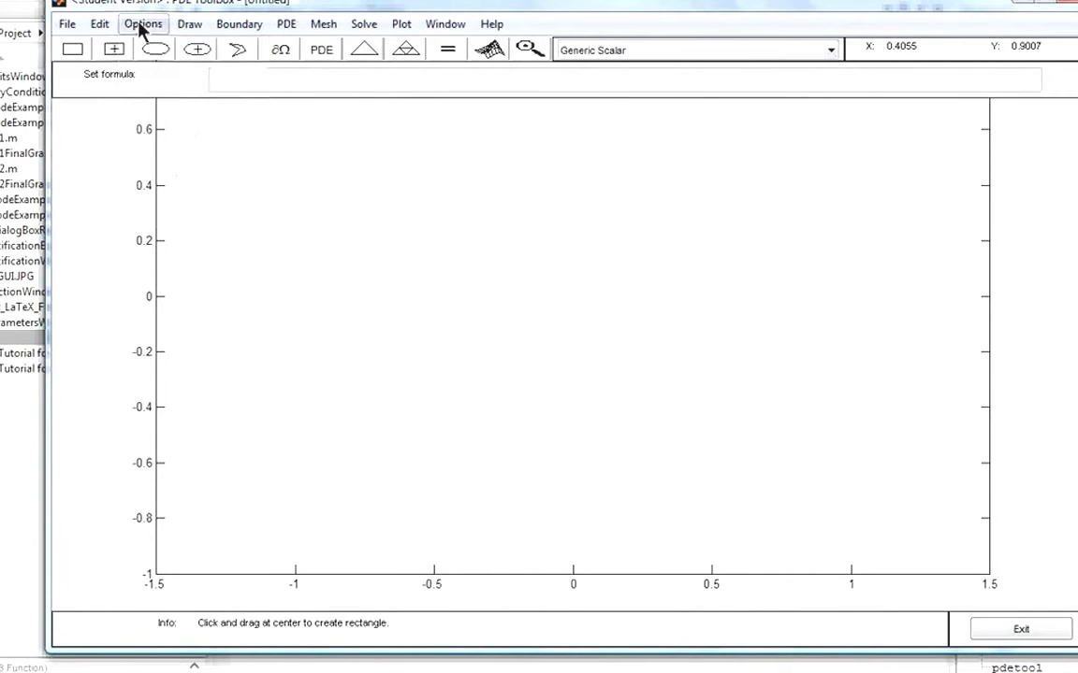
{"action": "left_click", "coordinate": [830, 50]}
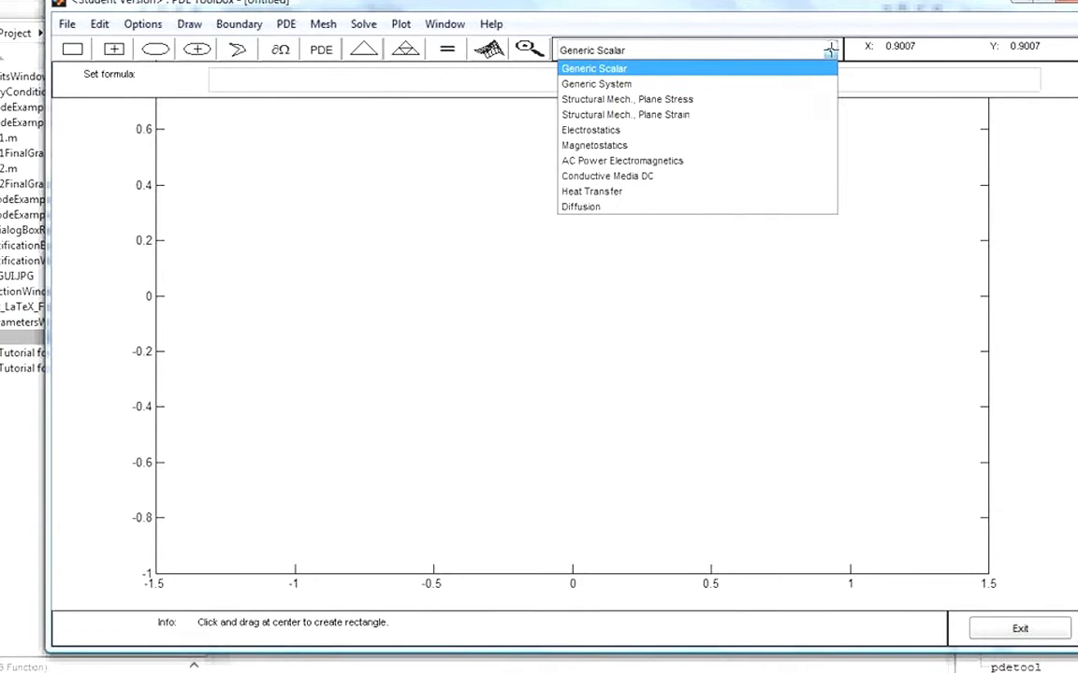
{"action": "left_click", "coordinate": [631, 198]}
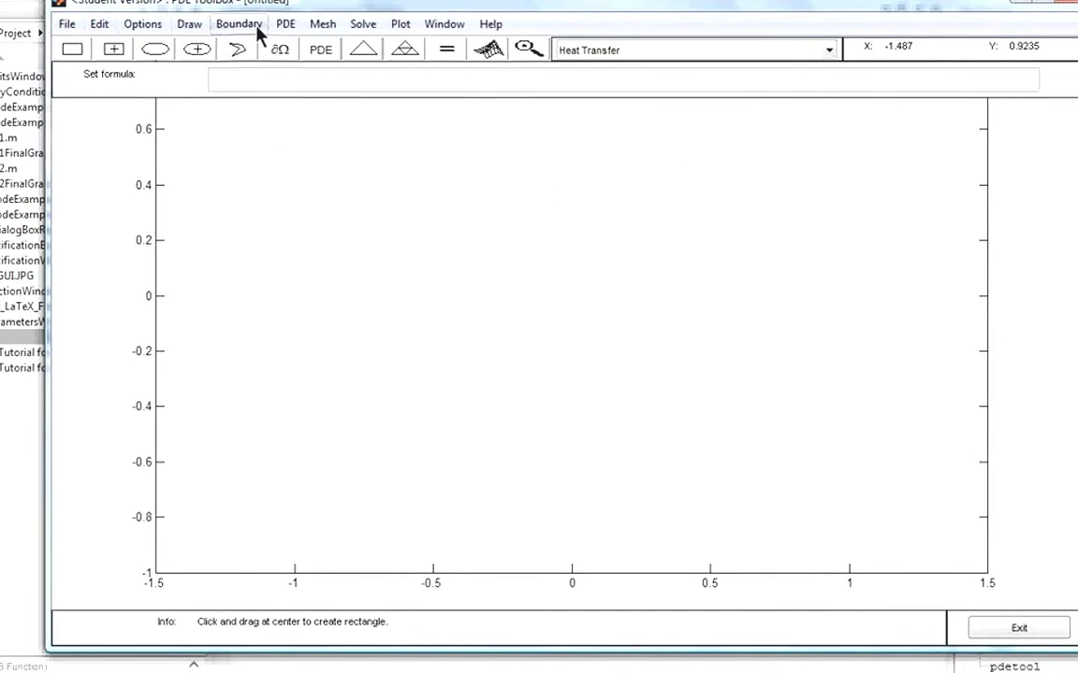
{"action": "left_click", "coordinate": [153, 50]}
{"action": "left_click", "coordinate": [81, 48]}
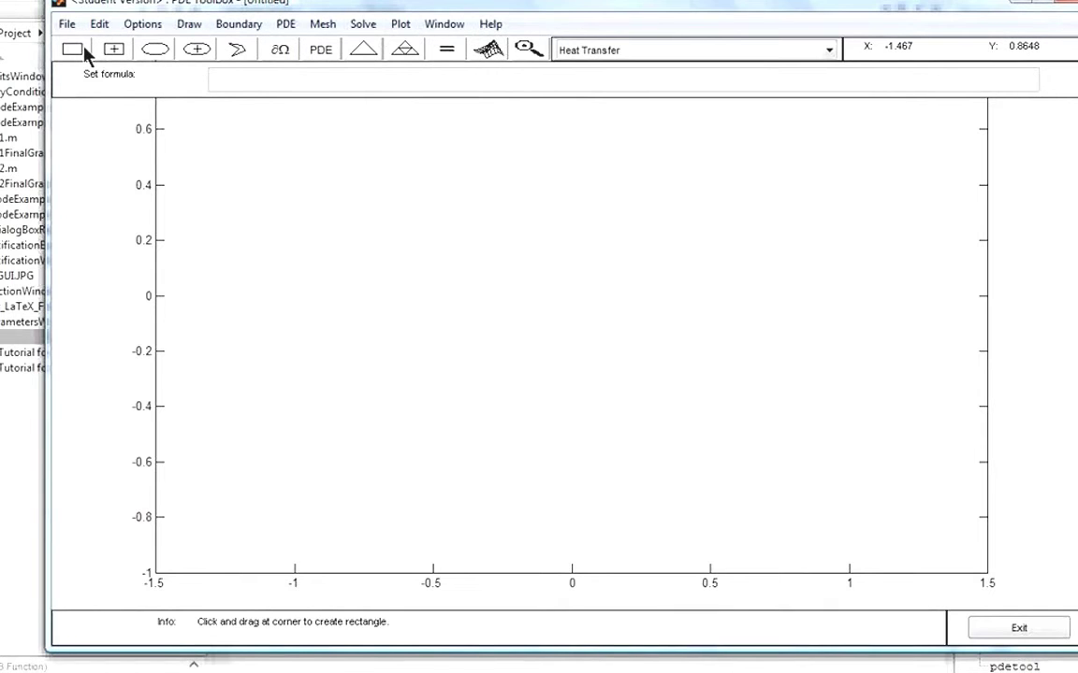
{"action": "left_click", "coordinate": [114, 48]}
{"action": "left_click", "coordinate": [153, 49]}
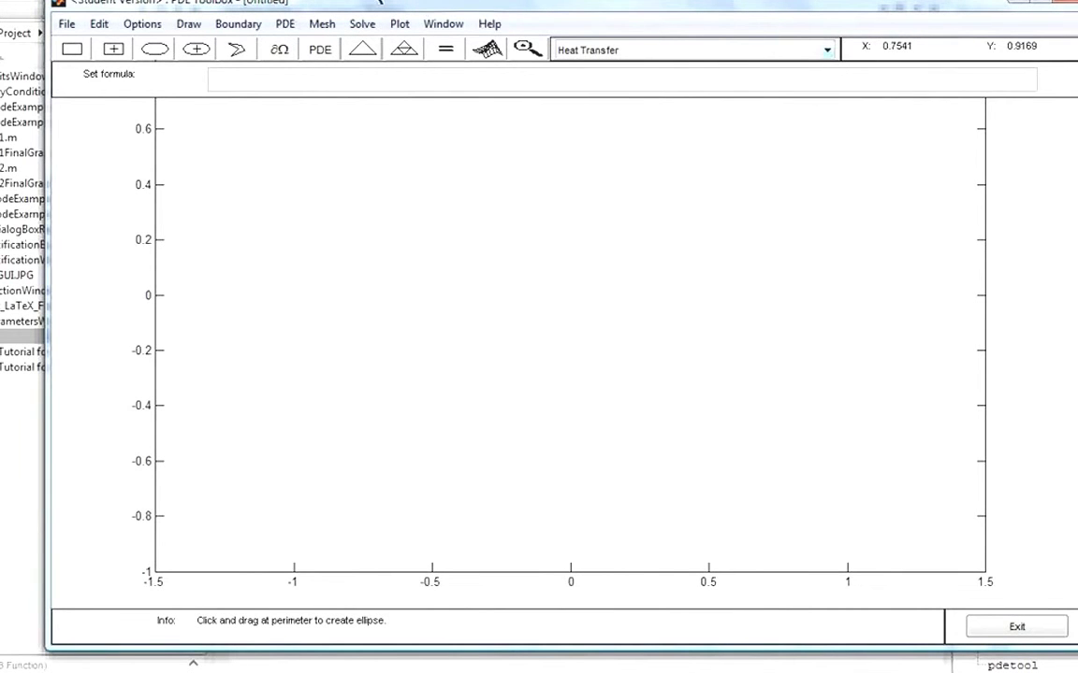
- Specify a parabolic PDE with the heat source Q set to 2
{"action": "left_click", "coordinate": [282, 24]}
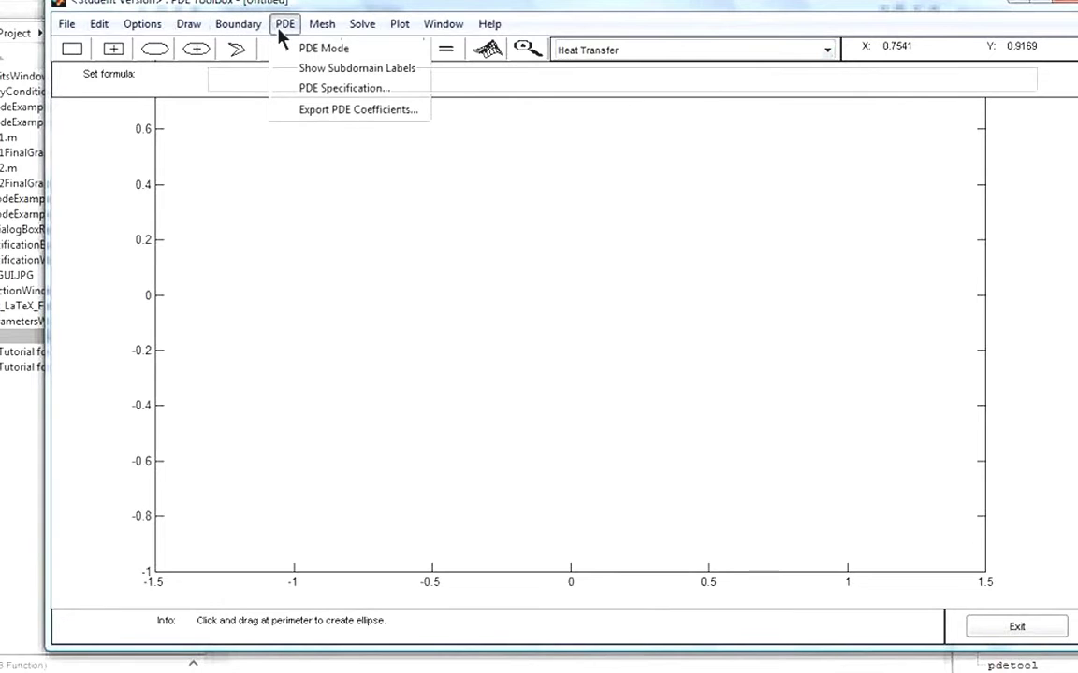
{"action": "left_click", "coordinate": [296, 90]}
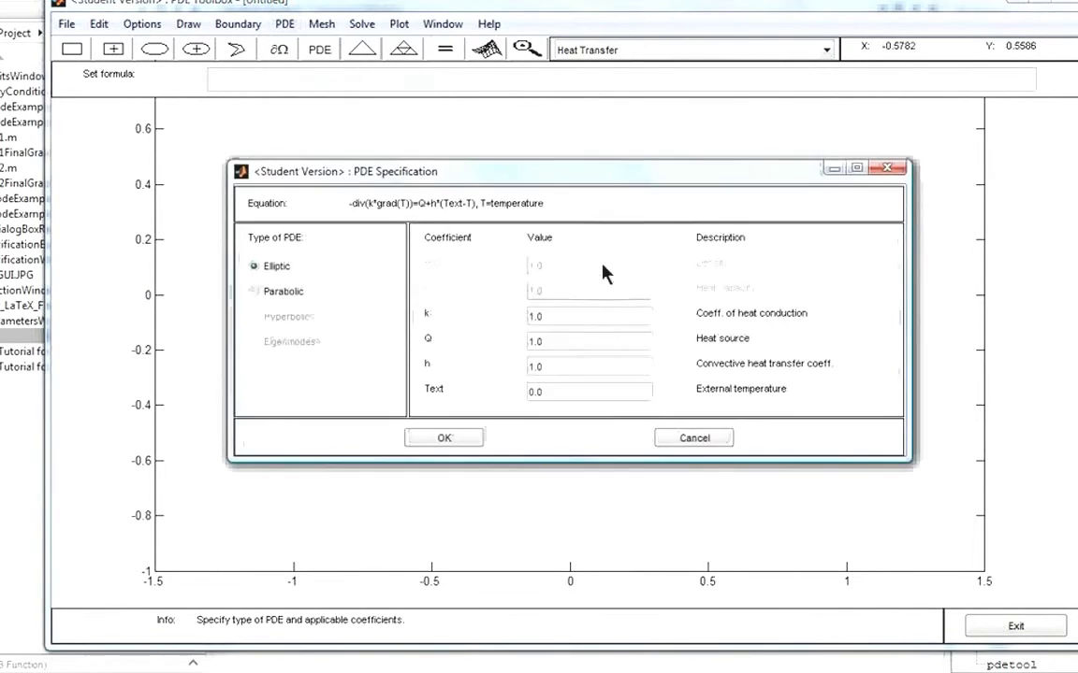
{"action": "left_click", "coordinate": [280, 293]}
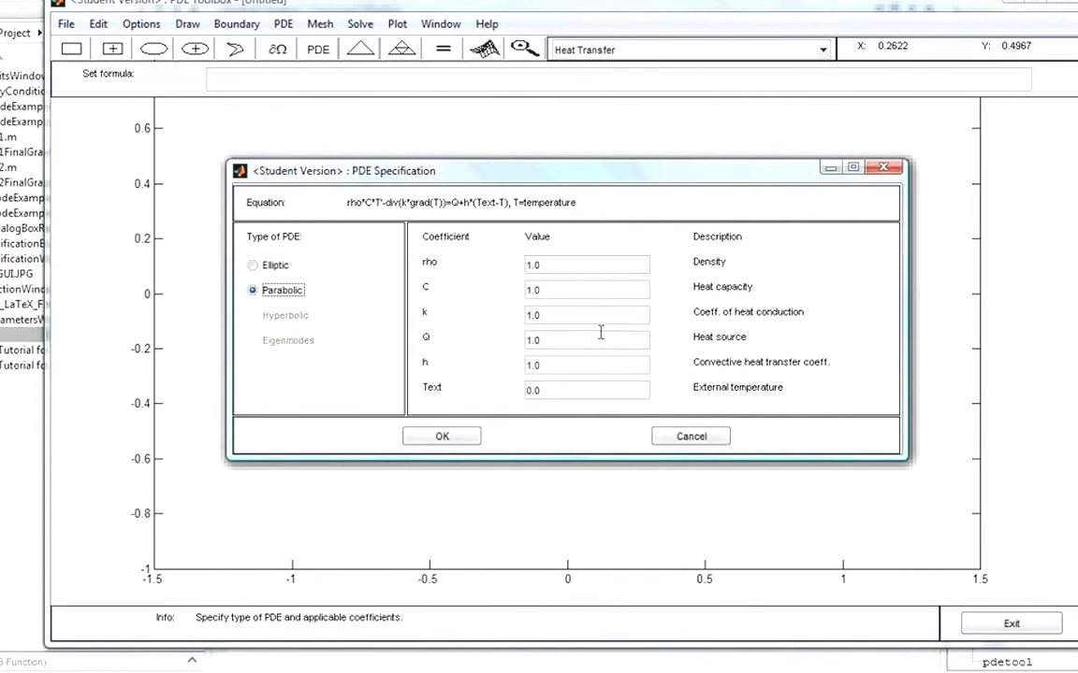
{"action": "double_click", "coordinate": [590, 336]}
{"action": "type", "text": "2"}
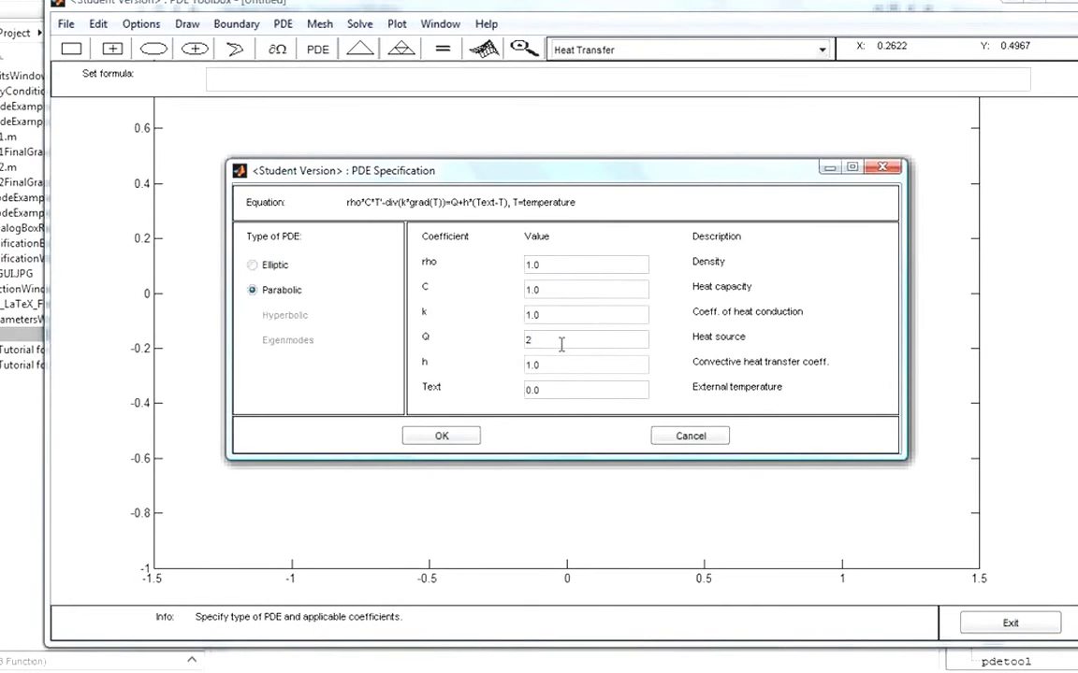
{"action": "left_click", "coordinate": [441, 437]}
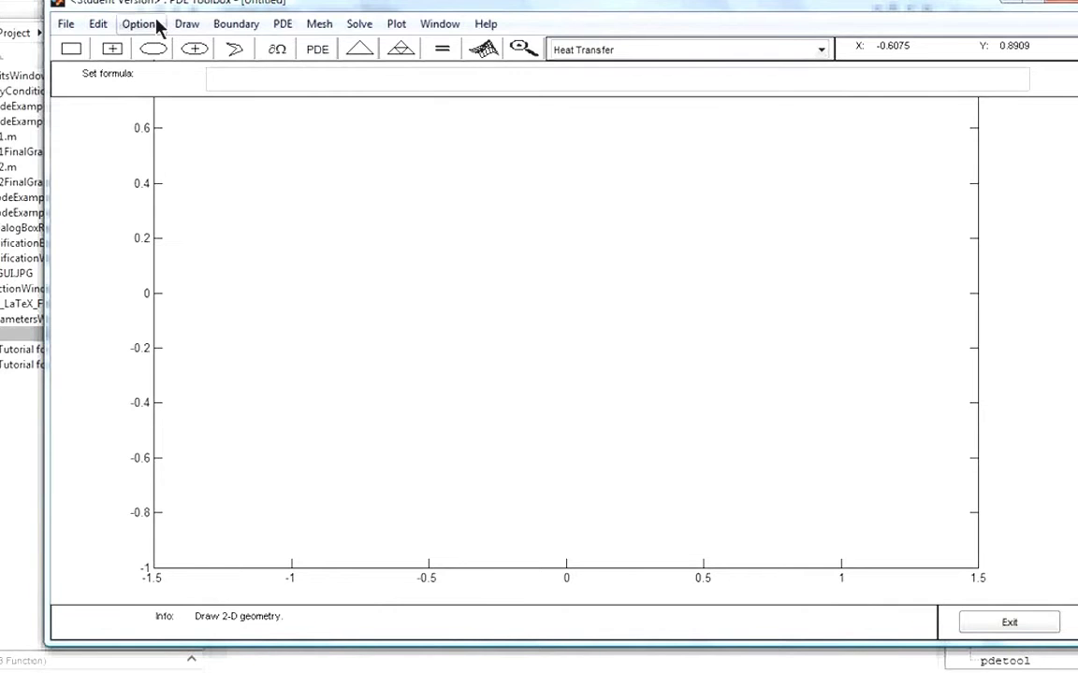
{"action": "left_click", "coordinate": [71, 48]}
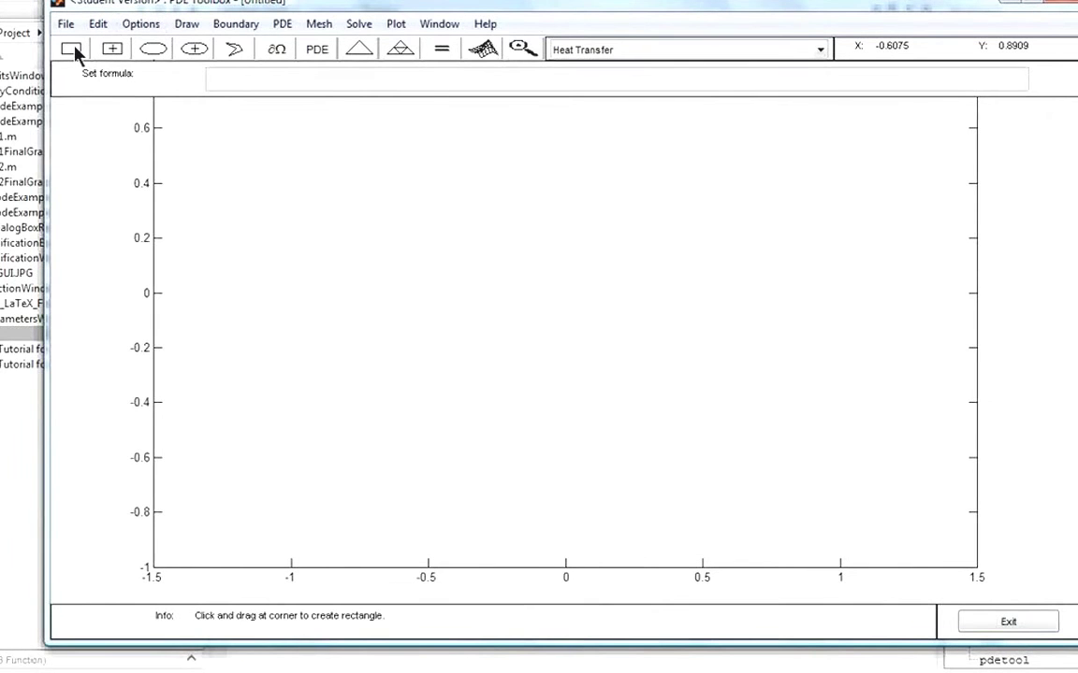
{"action": "left_click", "coordinate": [111, 48]}
{"action": "left_click", "coordinate": [73, 46]}
{"action": "left_click", "coordinate": [106, 50]}
{"action": "left_click", "coordinate": [148, 48]}
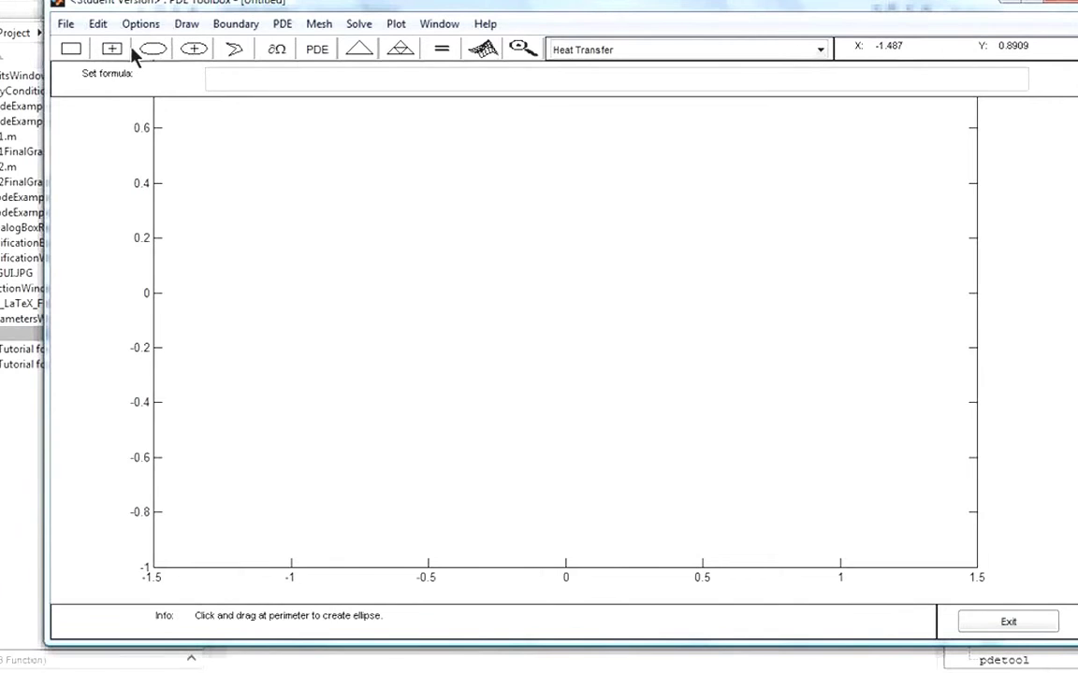
{"action": "left_click", "coordinate": [115, 48]}
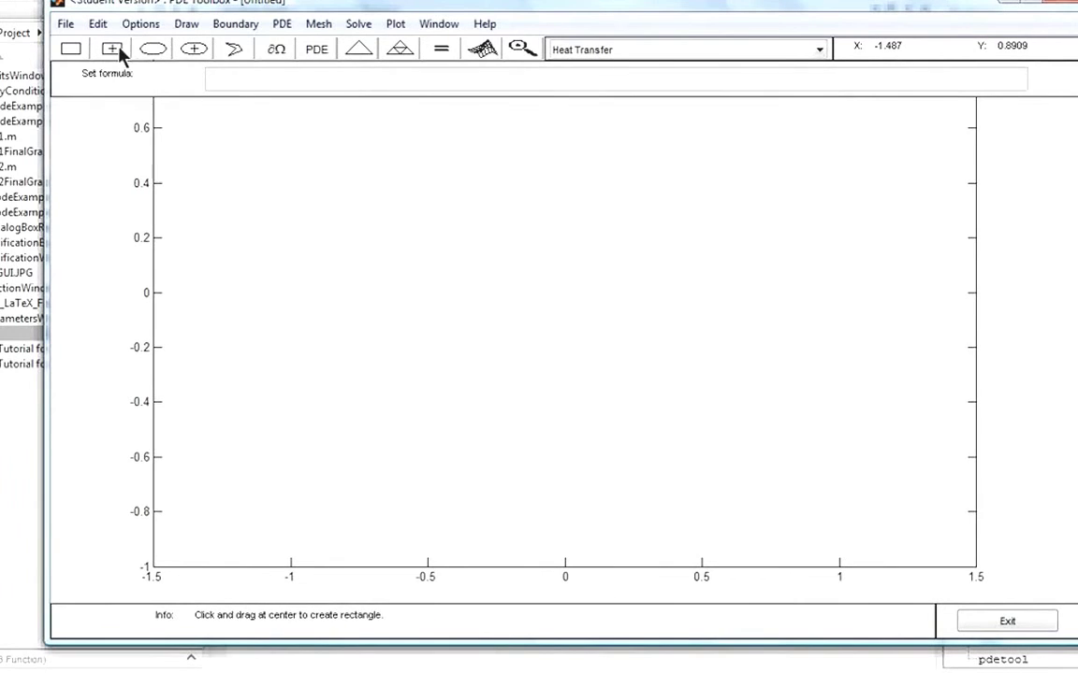
{"action": "left_click", "coordinate": [71, 48]}
{"action": "left_click_drag", "start_coordinate": [421, 252], "coordinate": [697, 379]}
{"action": "key", "text": "Delete"}
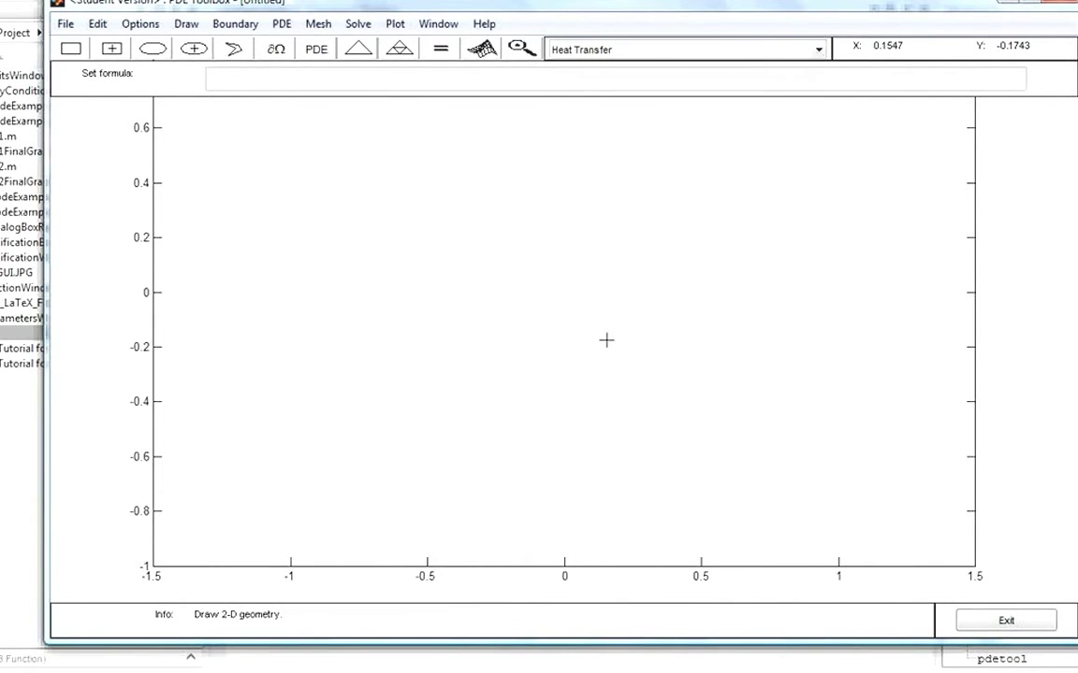
- Draw a rectangle about 1.02 wide and 0.6 high, and set its left and bottom coordinates to 0
{"action": "left_click", "coordinate": [151, 51]}
{"action": "left_click_drag", "start_coordinate": [479, 297], "coordinate": [619, 379]}
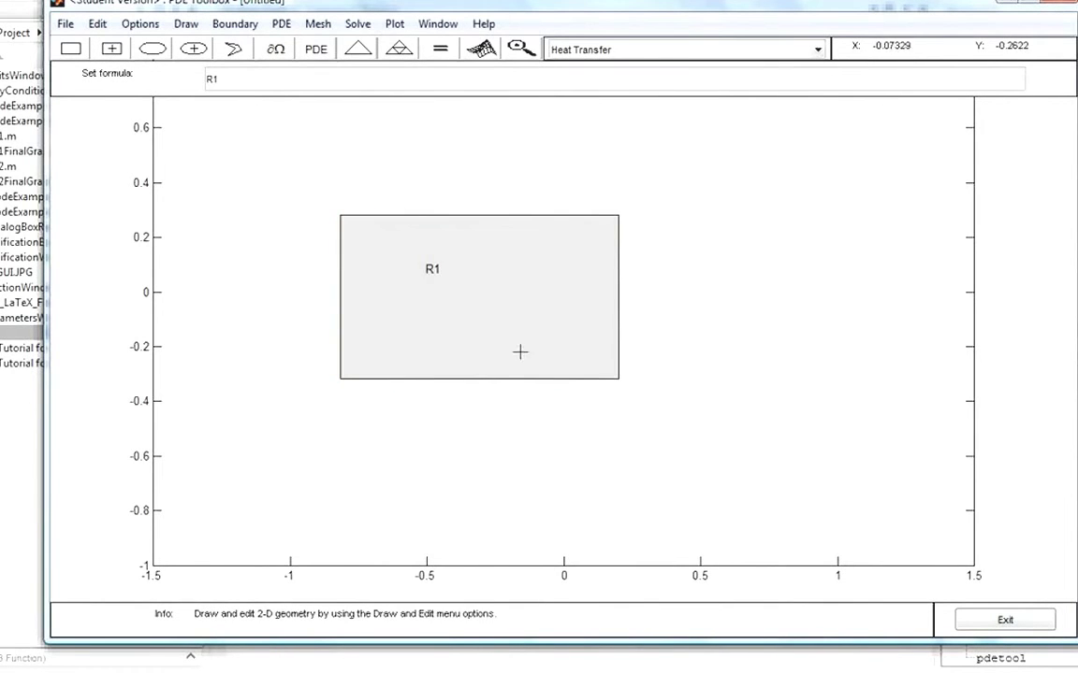
{"action": "double_click", "coordinate": [493, 317]}
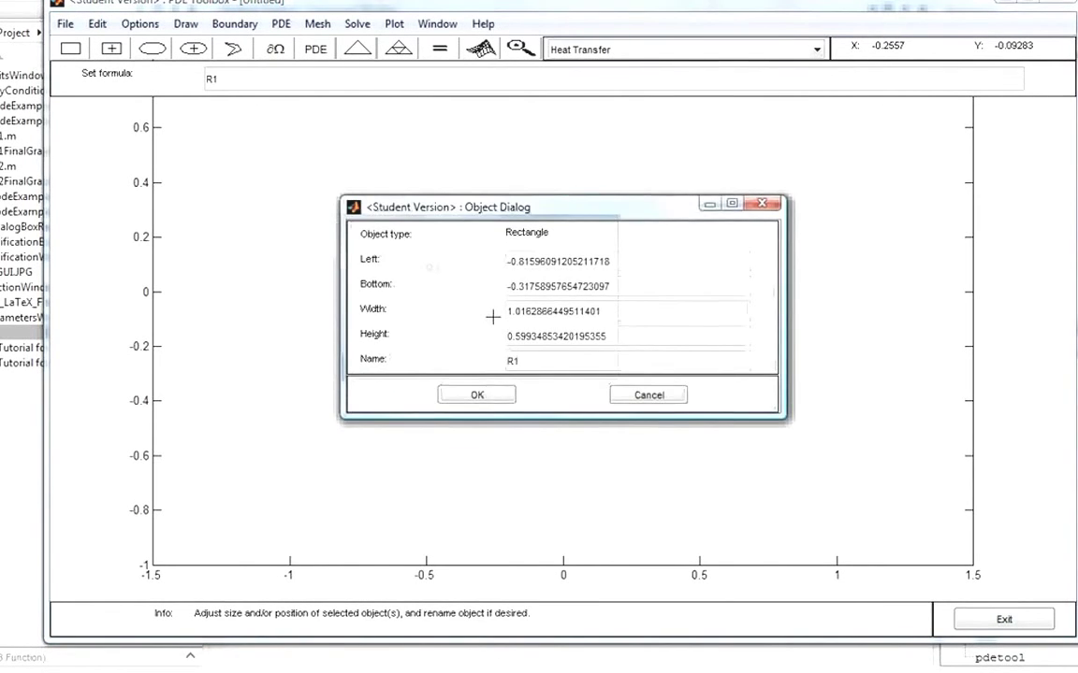
{"action": "double_click", "coordinate": [583, 263]}
{"action": "key", "text": "BackSpace"}
{"action": "key", "text": "BackSpace"}
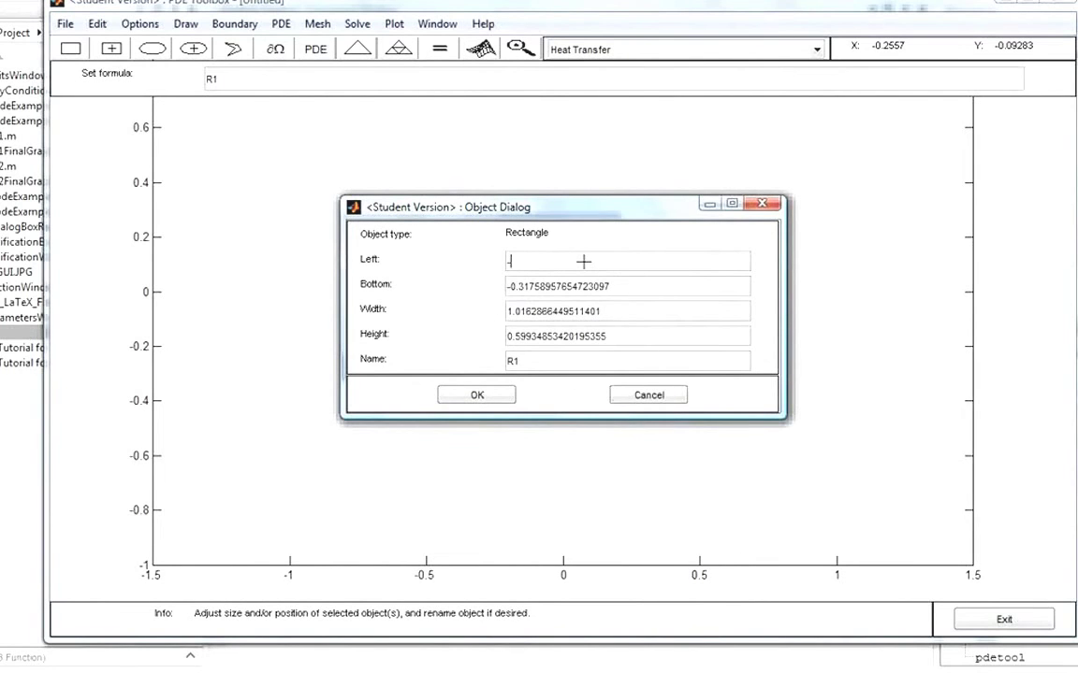
{"action": "type", "text": "0"}
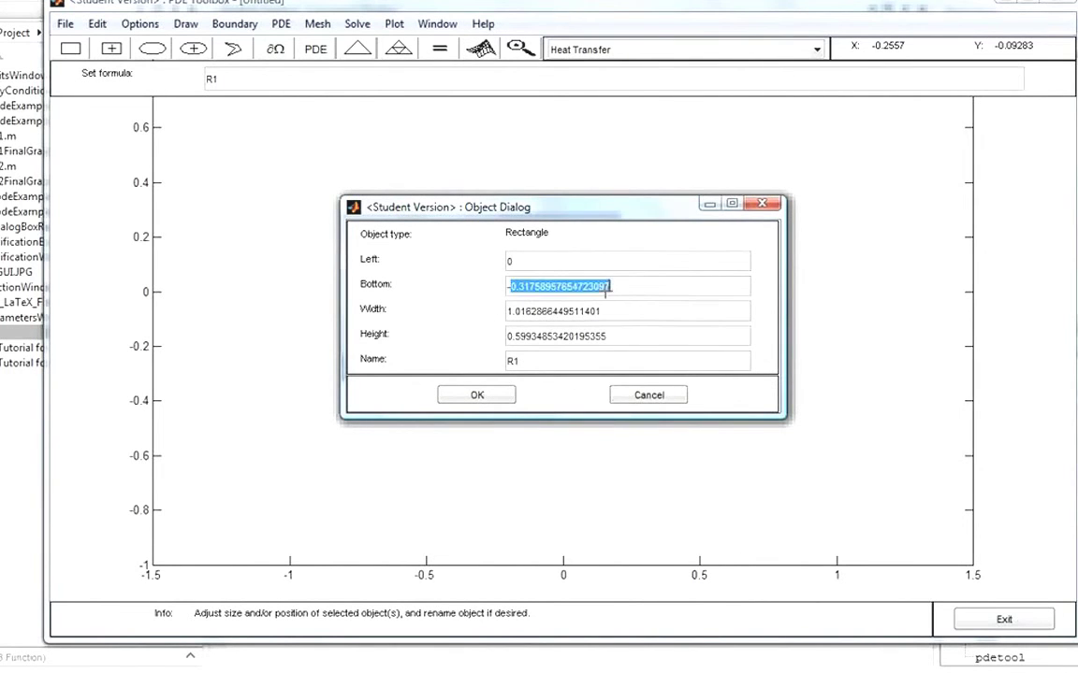
{"action": "double_click", "coordinate": [604, 288]}
{"action": "key", "text": "BackSpace"}
{"action": "key", "text": "BackSpace"}
{"action": "type", "text": "0"}
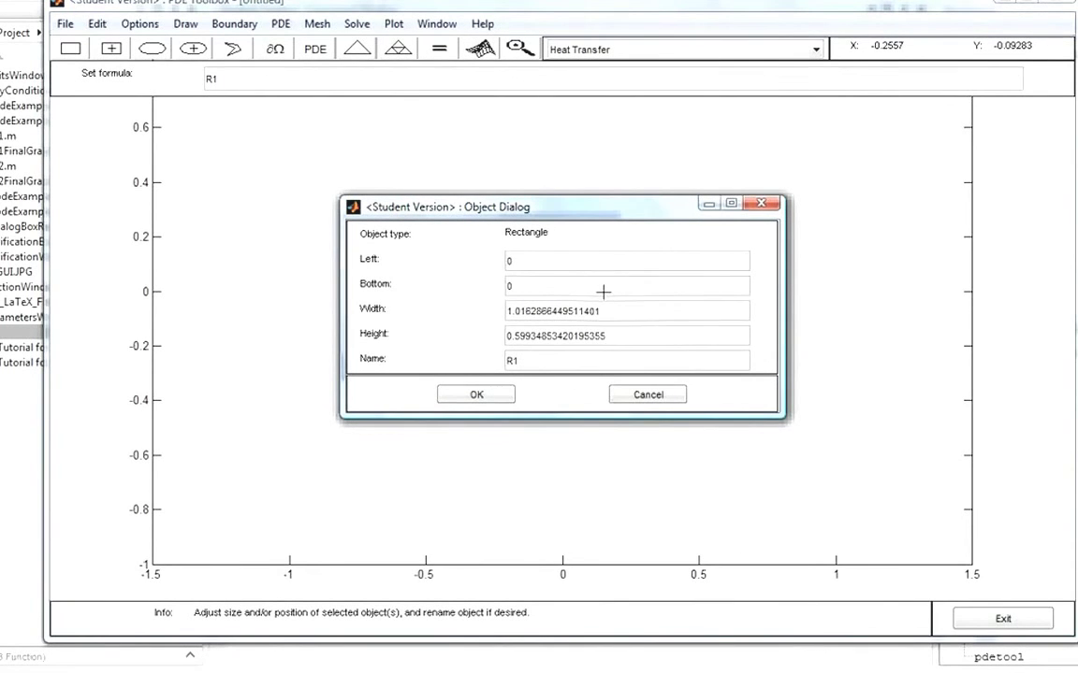
- Set the rectangle's width to 4 and height to 2, and apply the object changes
{"action": "double_click", "coordinate": [600, 311]}
{"action": "type", "text": "4"}
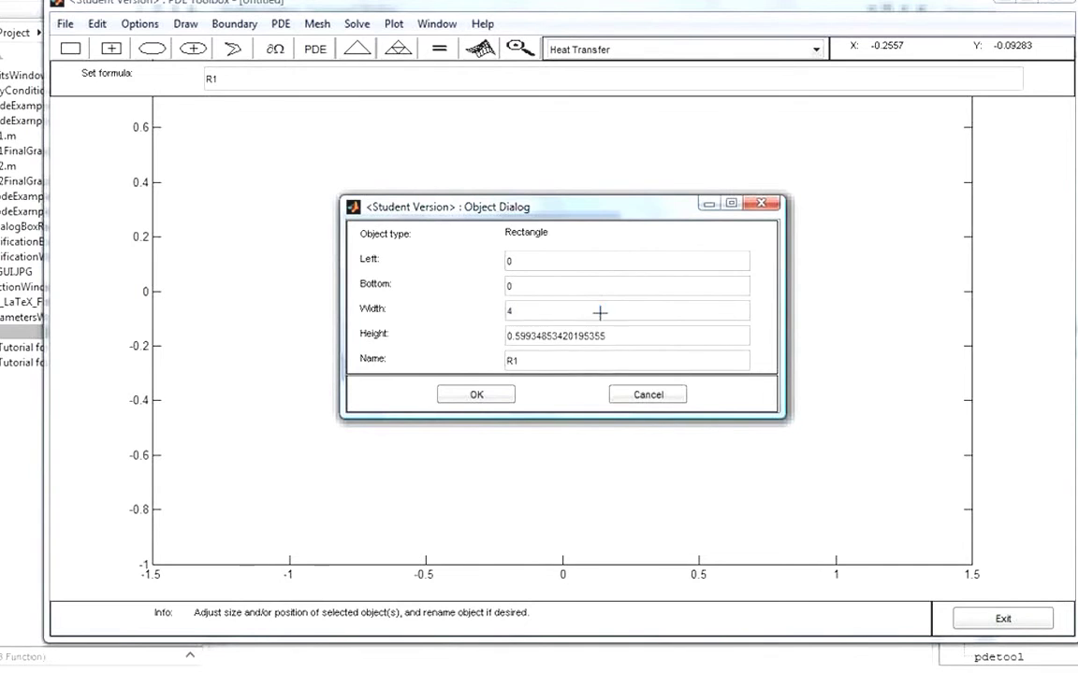
{"action": "double_click", "coordinate": [589, 335]}
{"action": "type", "text": "2"}
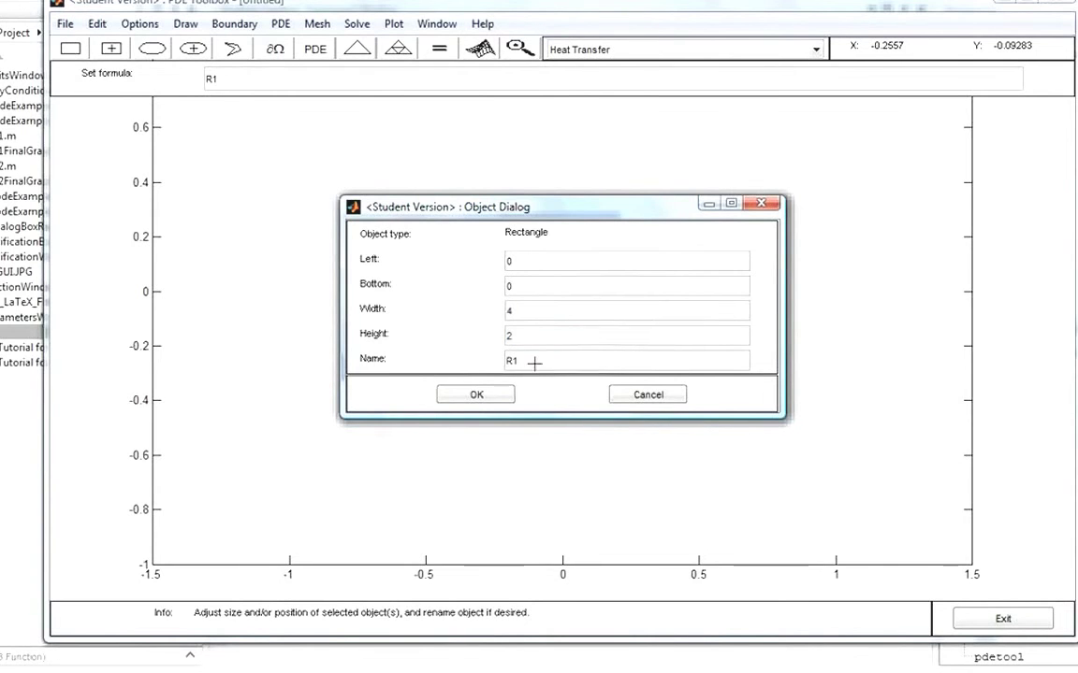
{"action": "left_click", "coordinate": [476, 395]}
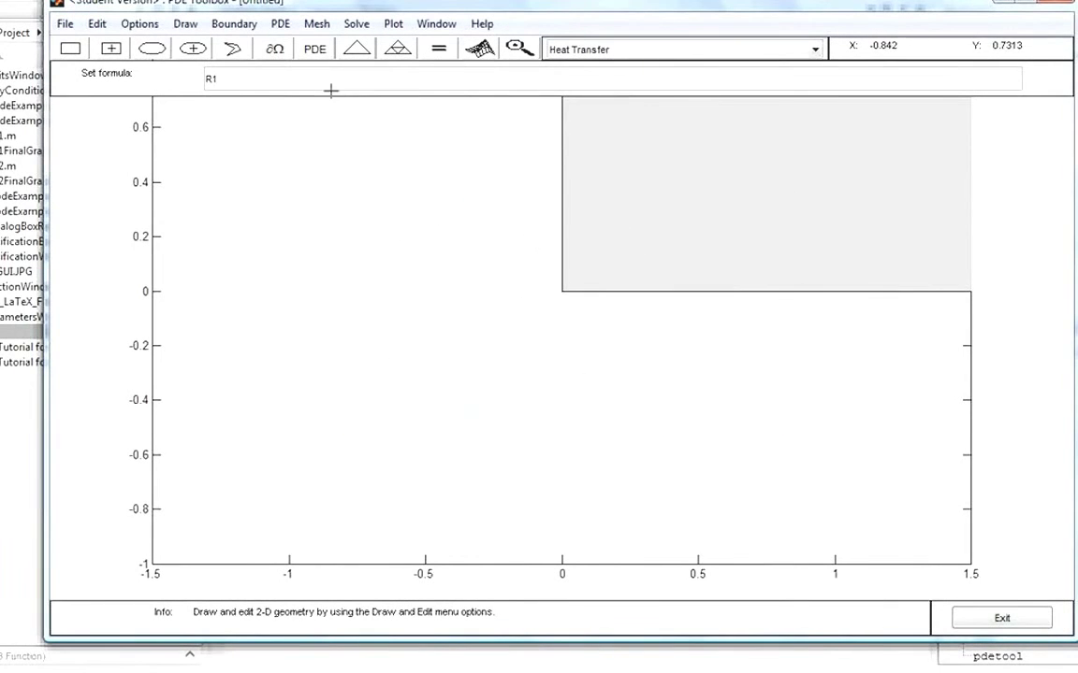
- Set the axes limits to an automatic x-axis range and a y-axis range of [0 5], and apply them
{"action": "left_click", "coordinate": [111, 47]}
{"action": "left_click", "coordinate": [158, 25]}
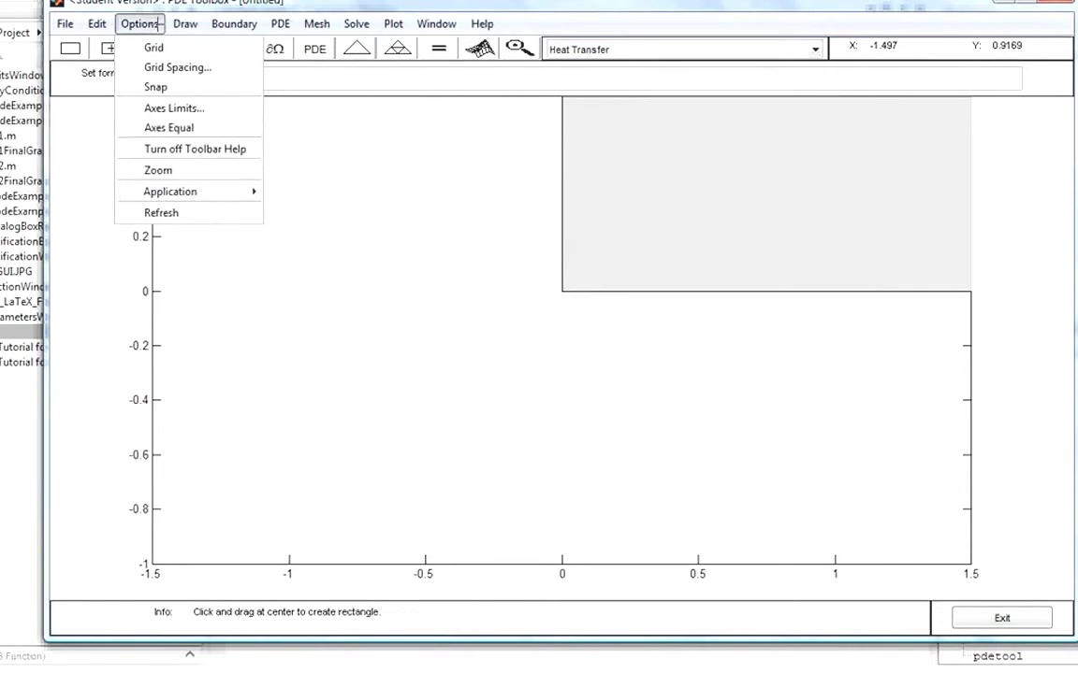
{"action": "left_click", "coordinate": [190, 108]}
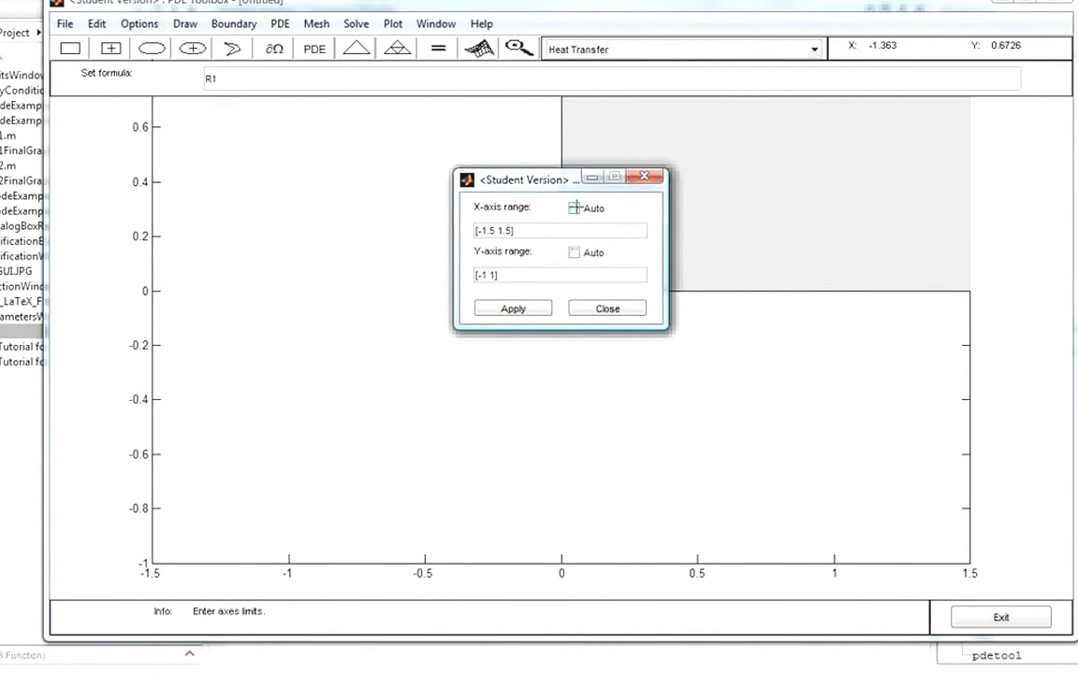
{"action": "left_click", "coordinate": [481, 275]}
{"action": "key", "text": "BackSpace"}
{"action": "key", "text": "BackSpace"}
{"action": "type", "text": "0"}
{"action": "key", "text": "BackSpace"}
{"action": "type", "text": "5"}
{"action": "left_click", "coordinate": [510, 308]}
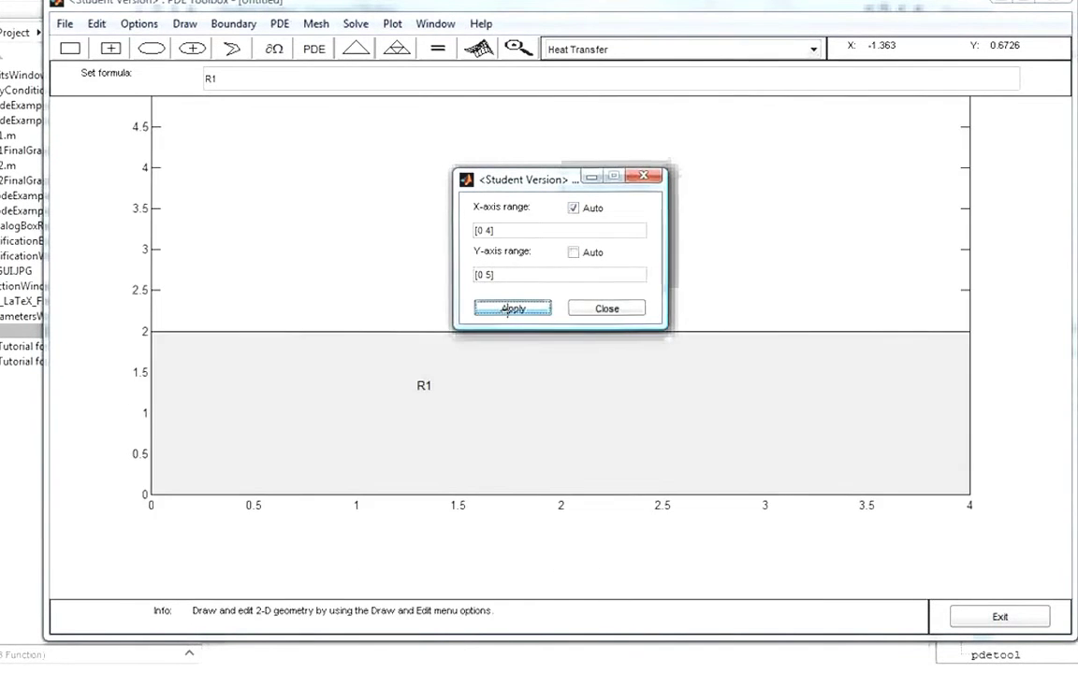
{"action": "left_click", "coordinate": [593, 309]}
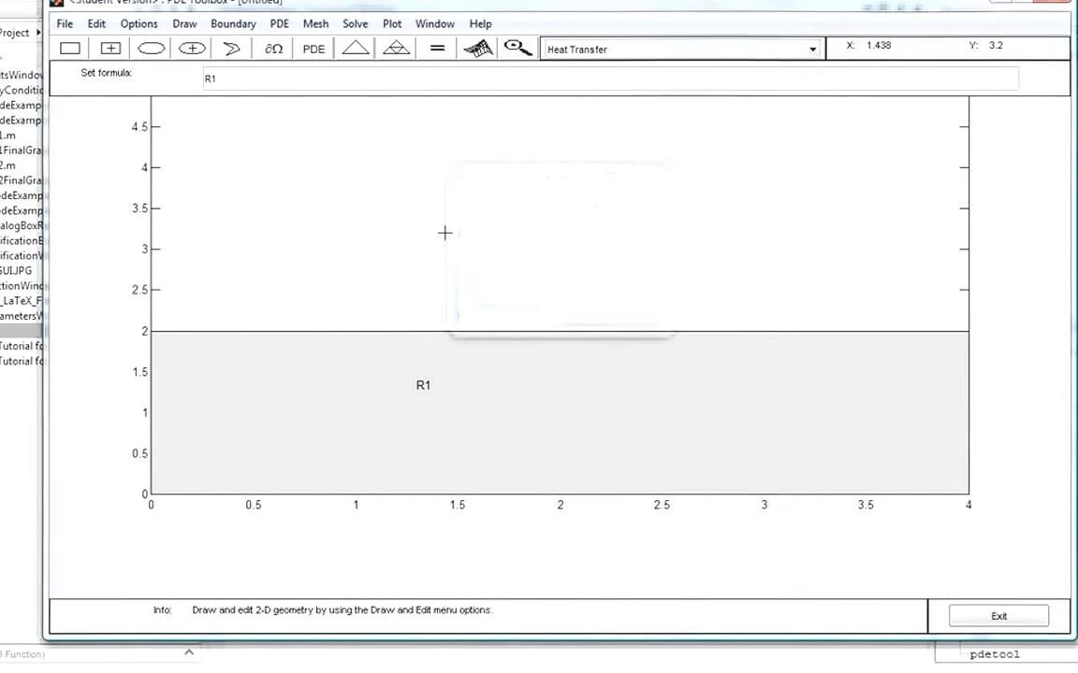
- Make the axes equal so the rectangle is displayed in true proportion
{"action": "left_click", "coordinate": [138, 24]}
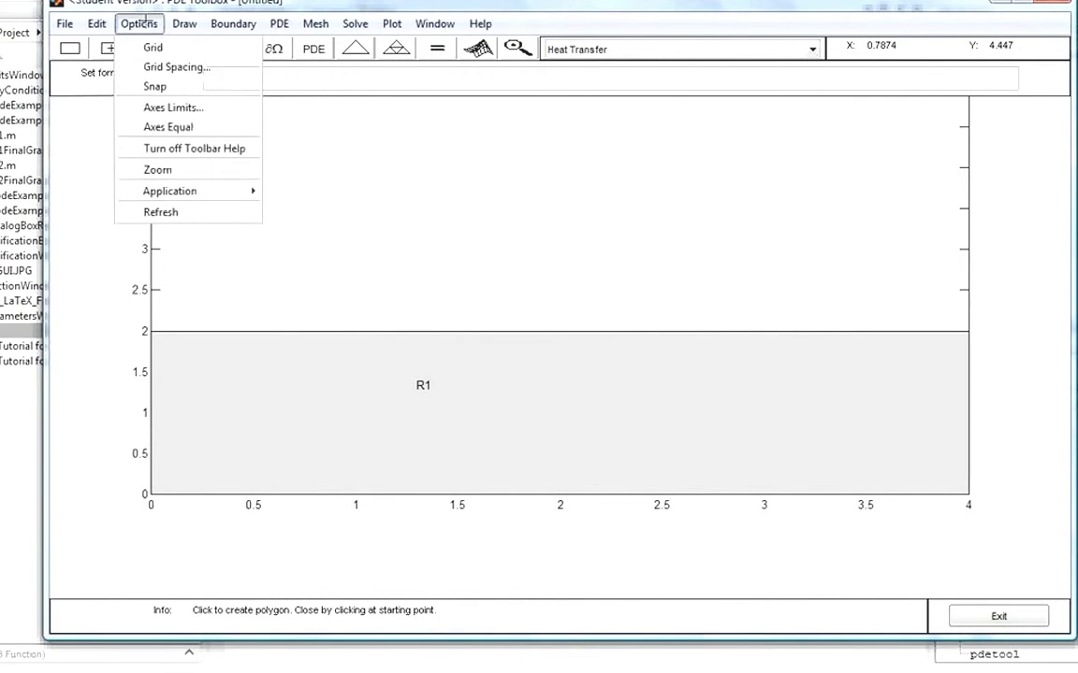
{"action": "left_click", "coordinate": [160, 126]}
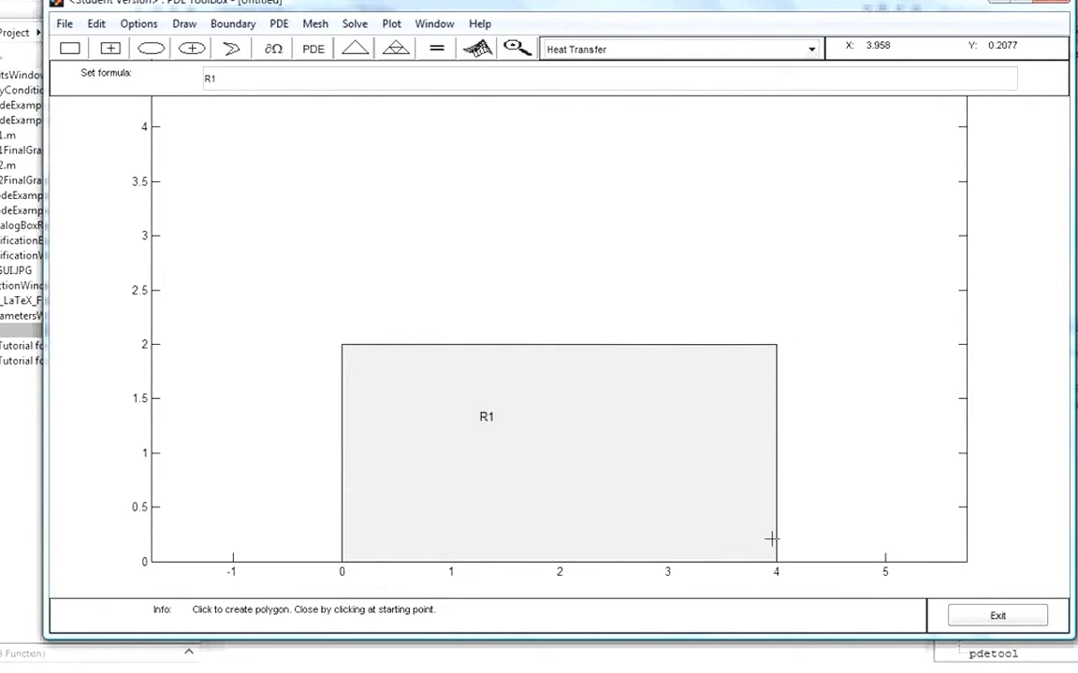
{"action": "right_click", "coordinate": [353, 391]}
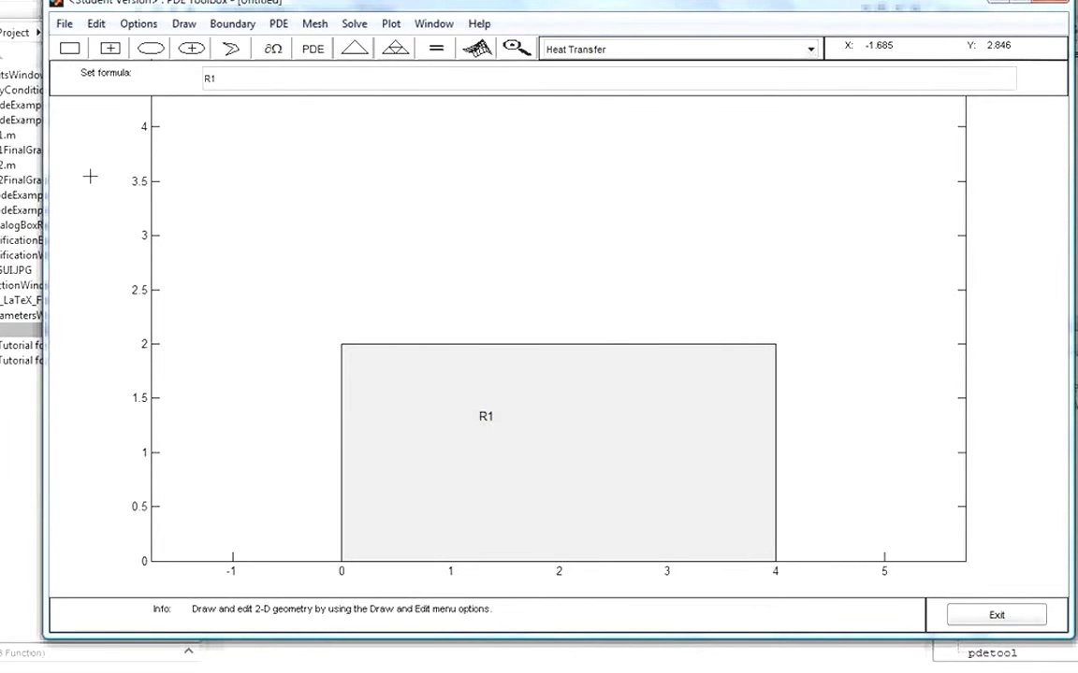
- Switch from drawing the geometry to boundary mode so the rectangle's edges can be selected
{"action": "left_click", "coordinate": [226, 23]}
{"action": "left_click", "coordinate": [225, 23]}
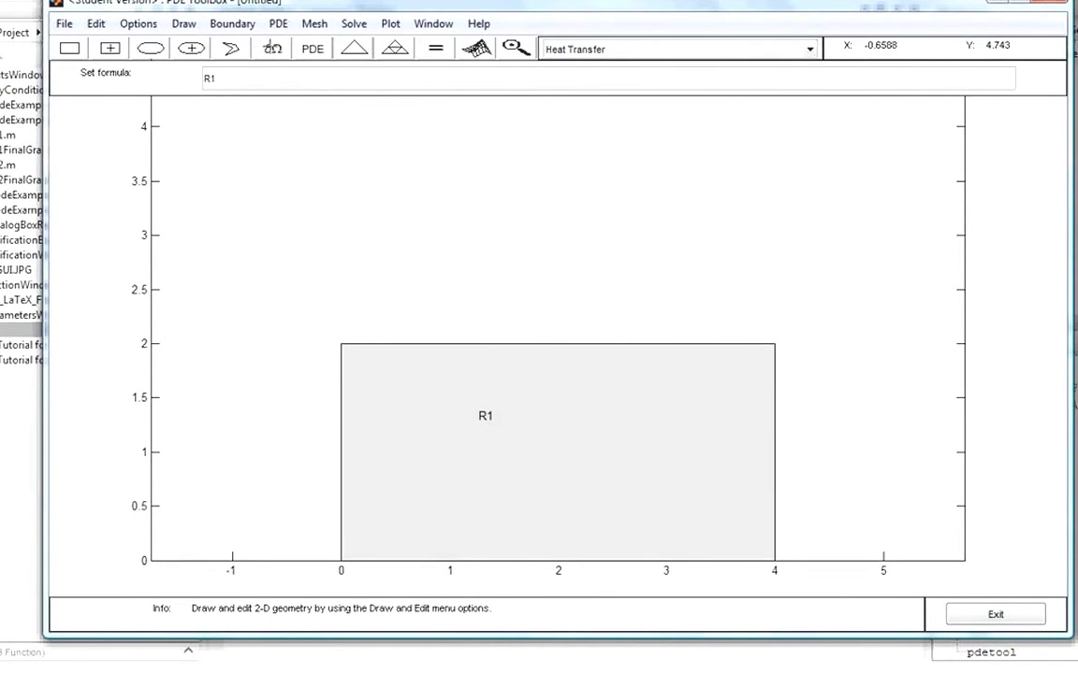
{"action": "left_click", "coordinate": [275, 51]}
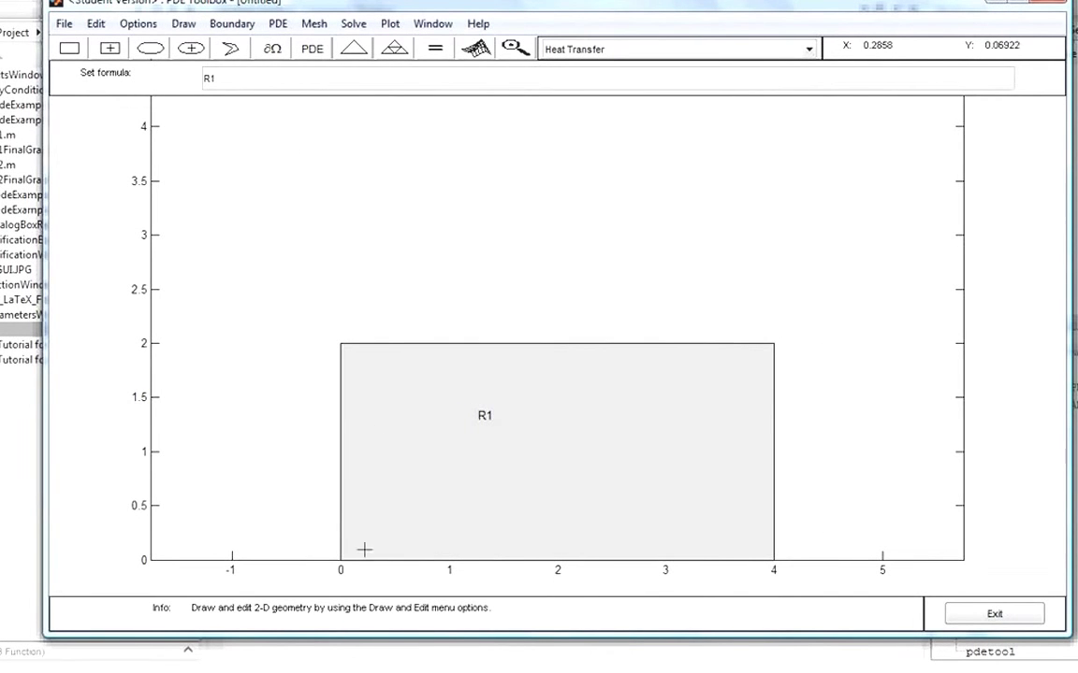
{"action": "left_click", "coordinate": [273, 50]}
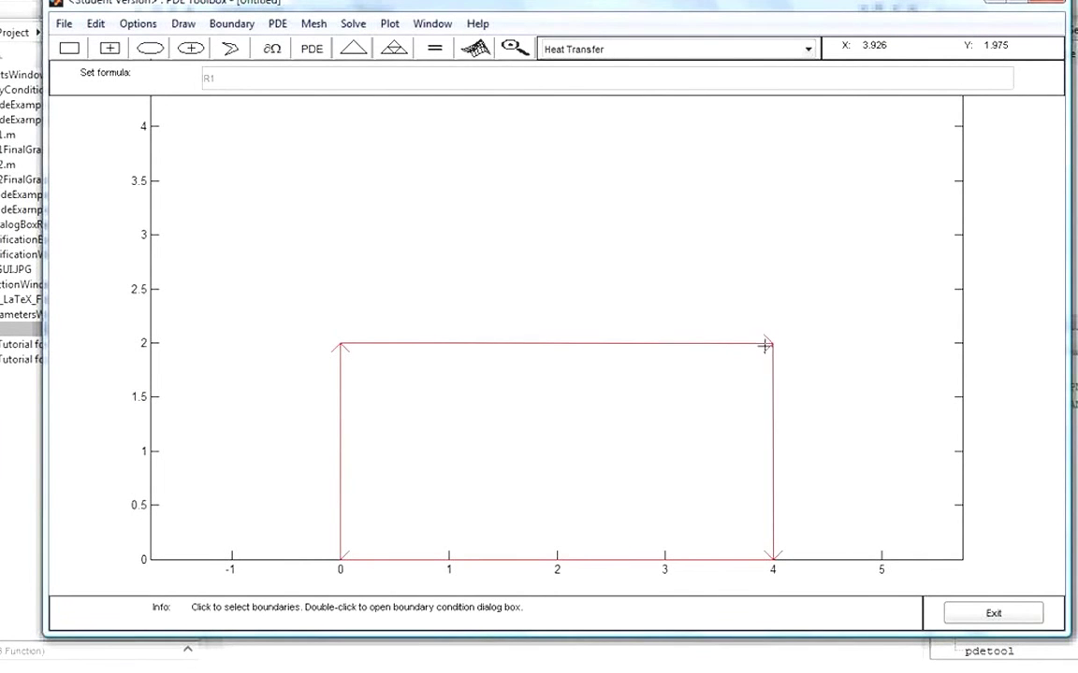
- Accept Dirichlet boundary conditions with weight h of 1 and temperature r of 0 on the rectangle's top and right edges
{"action": "double_click", "coordinate": [727, 345]}
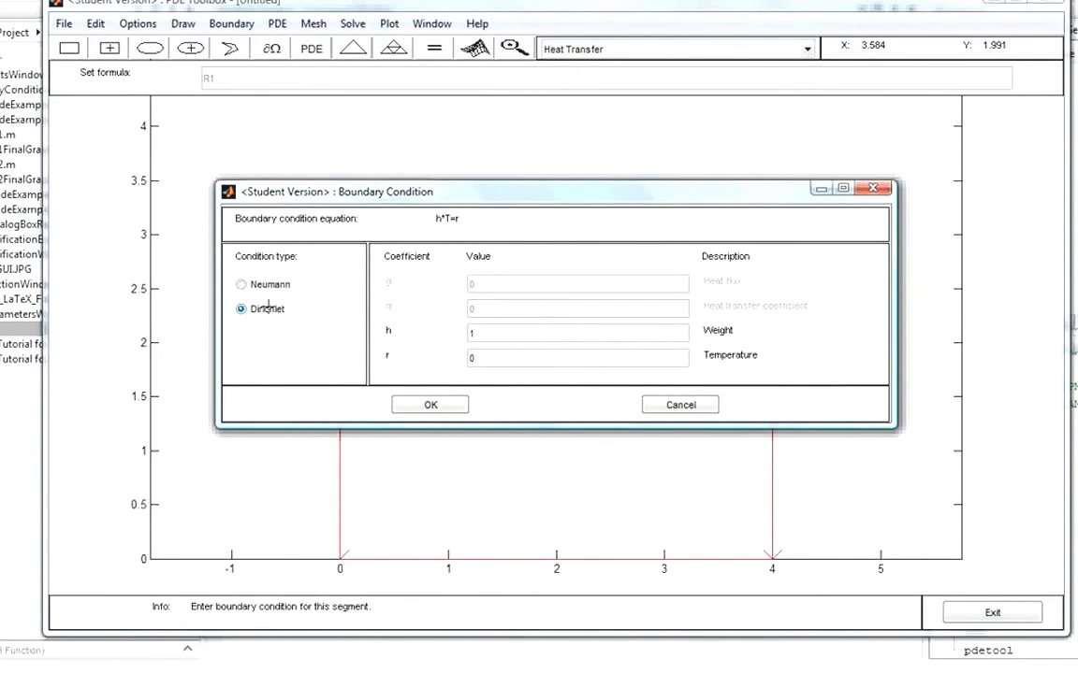
{"action": "left_click_drag", "start_coordinate": [563, 194], "coordinate": [503, 72]}
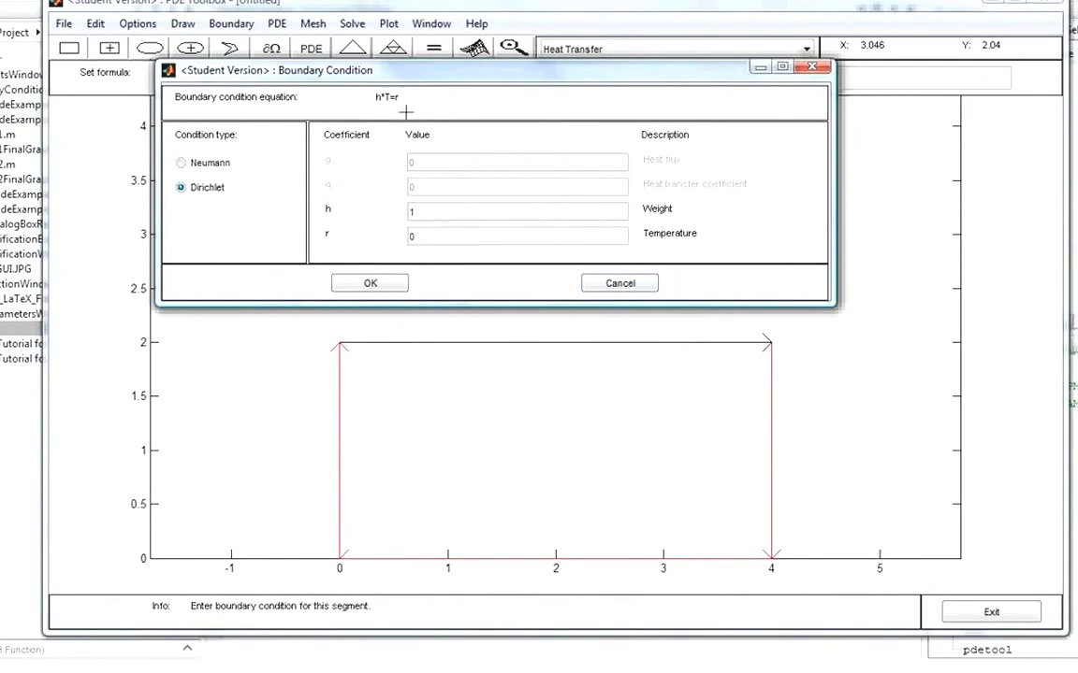
{"action": "left_click", "coordinate": [400, 278]}
{"action": "double_click", "coordinate": [770, 388]}
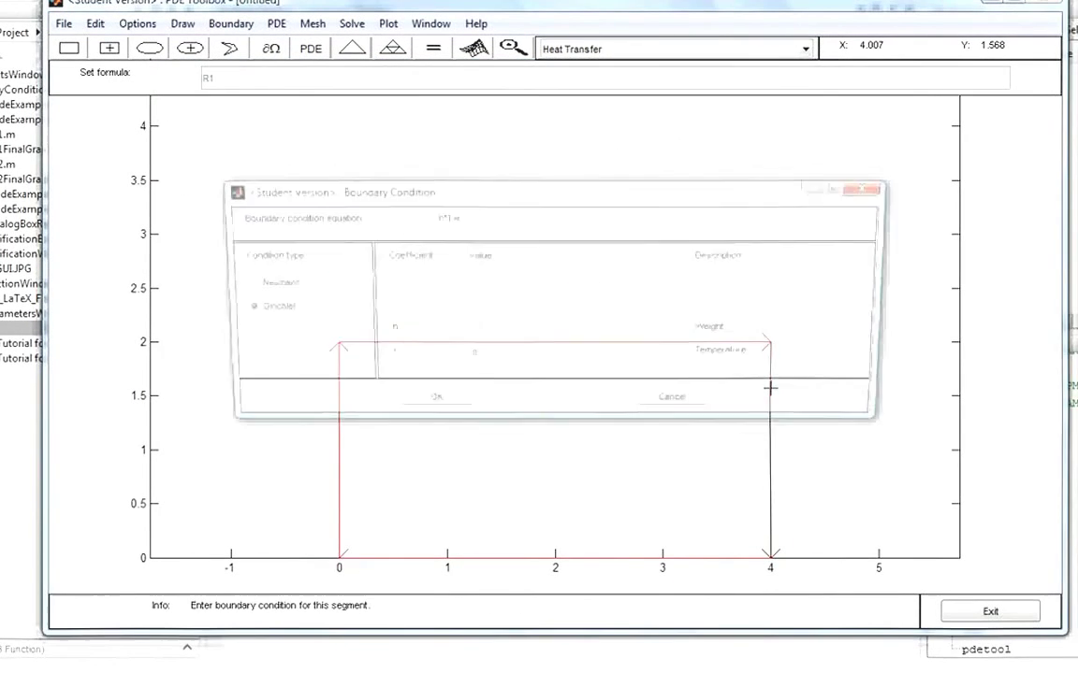
{"action": "left_click", "coordinate": [429, 403]}
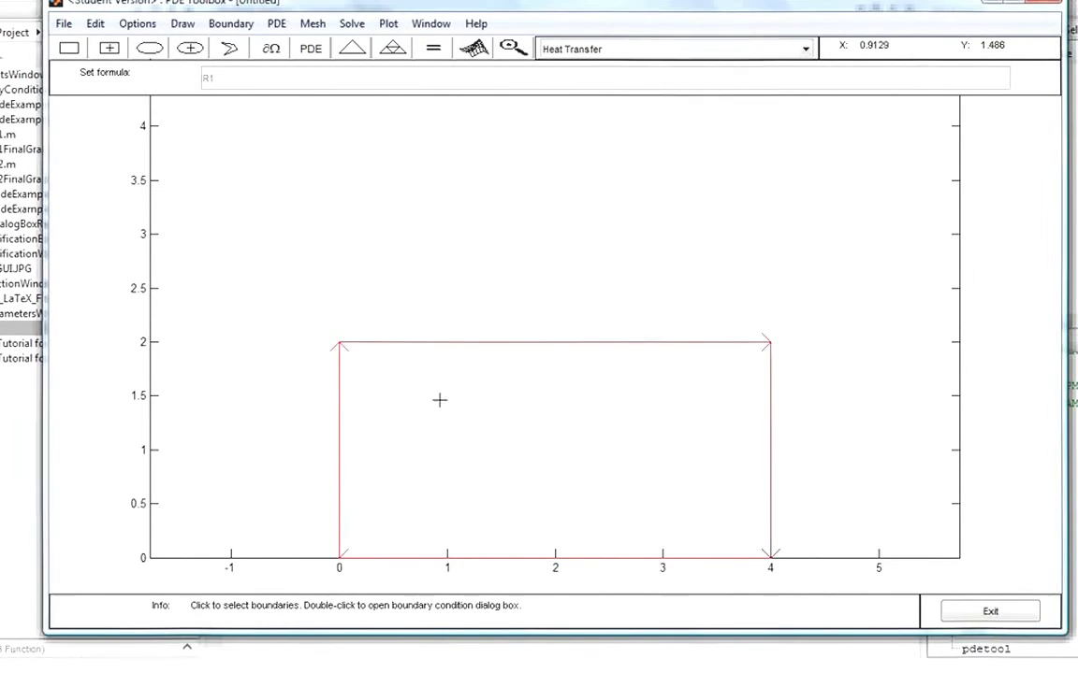
- Assign a Neumann boundary condition with heat flux g equal to x to the rectangle's bottom edge
{"action": "double_click", "coordinate": [513, 558]}
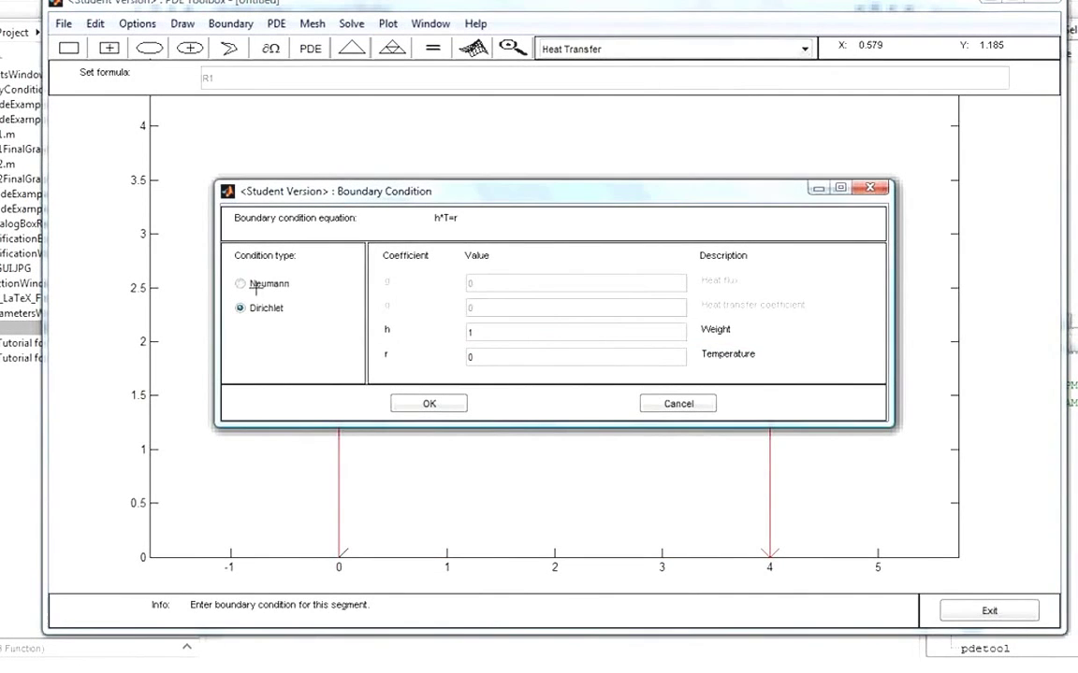
{"action": "left_click", "coordinate": [240, 282]}
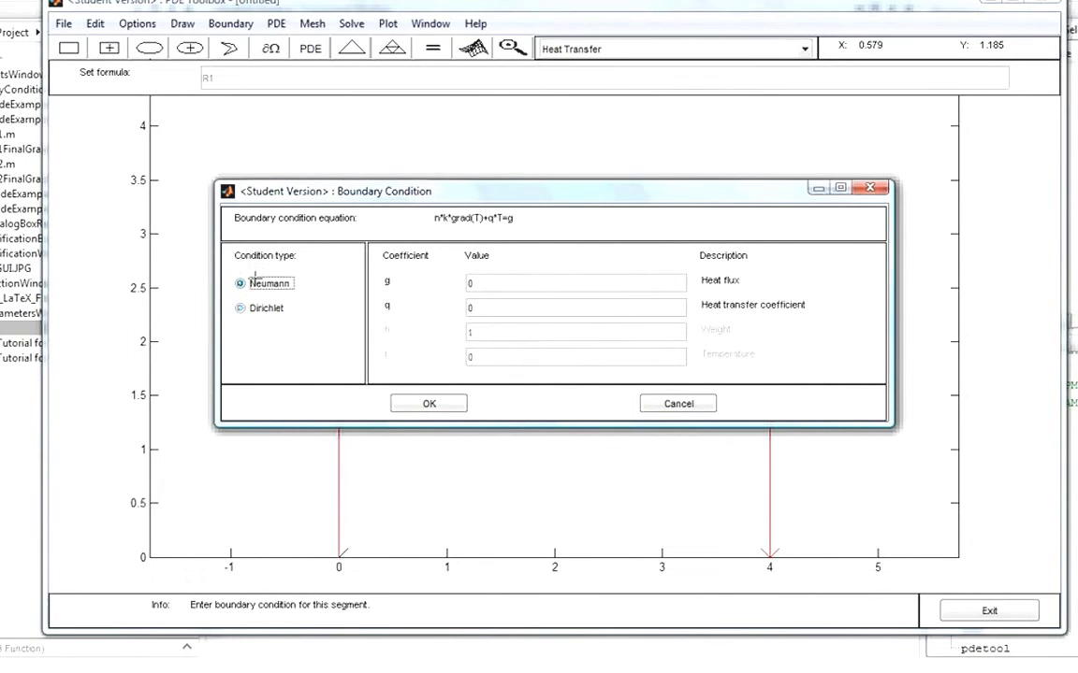
{"action": "left_click", "coordinate": [490, 285]}
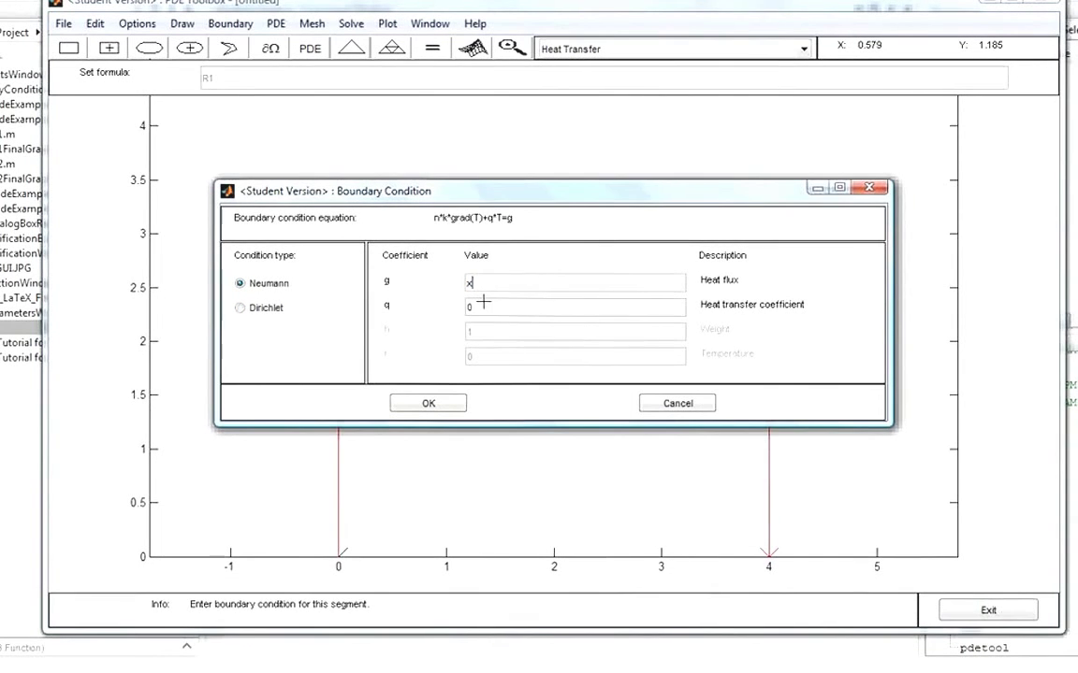
{"action": "left_click", "coordinate": [435, 402]}
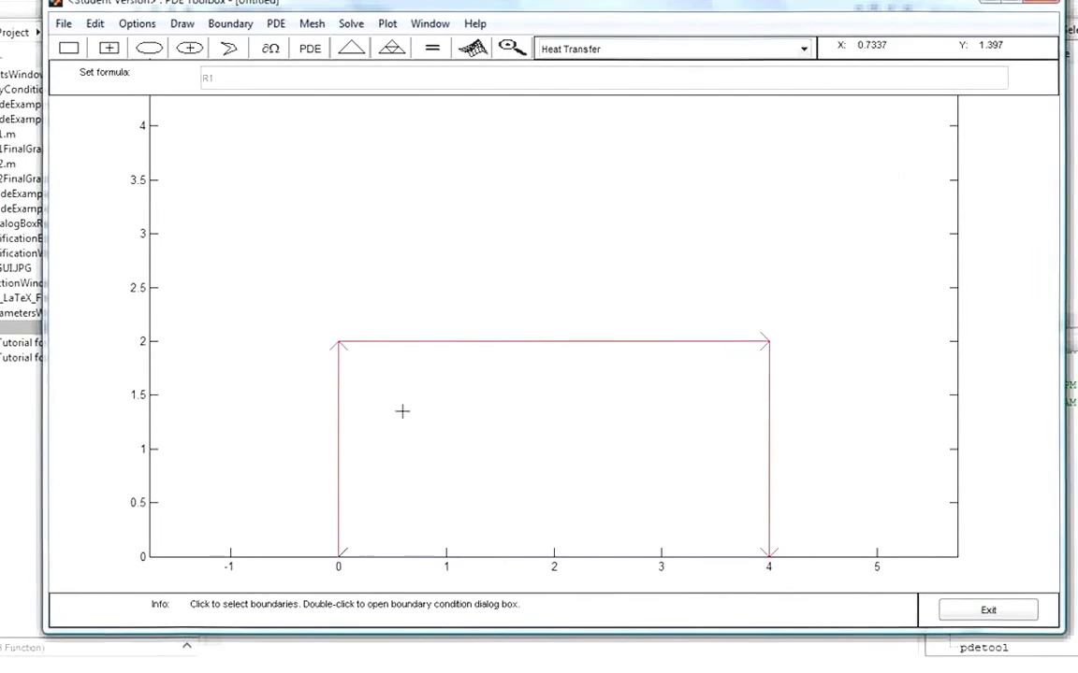
- Assign a Neumann boundary condition with heat flux g of 1 to the rectangle's left edge
{"action": "double_click", "coordinate": [339, 442]}
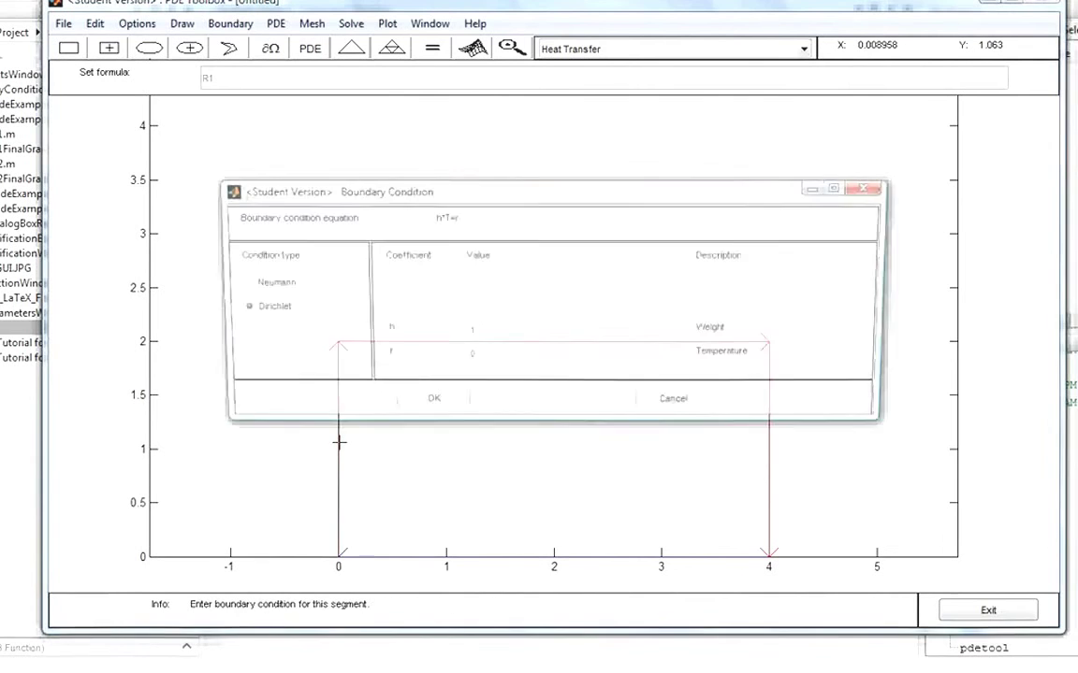
{"action": "left_click", "coordinate": [271, 283]}
{"action": "left_click", "coordinate": [484, 279]}
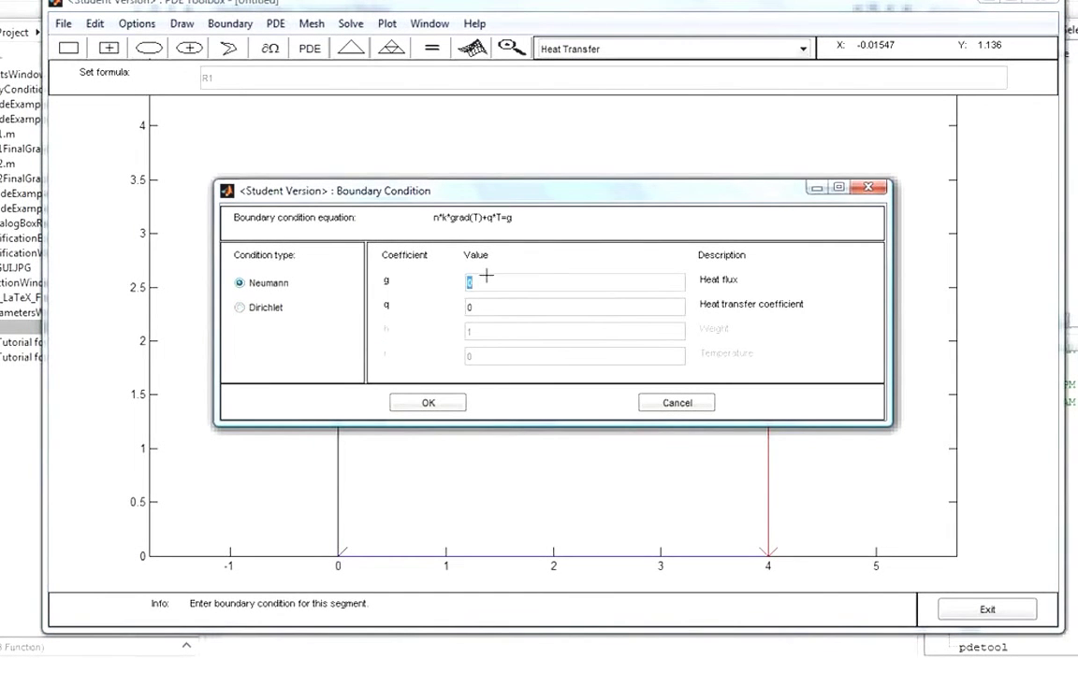
{"action": "type", "text": "1"}
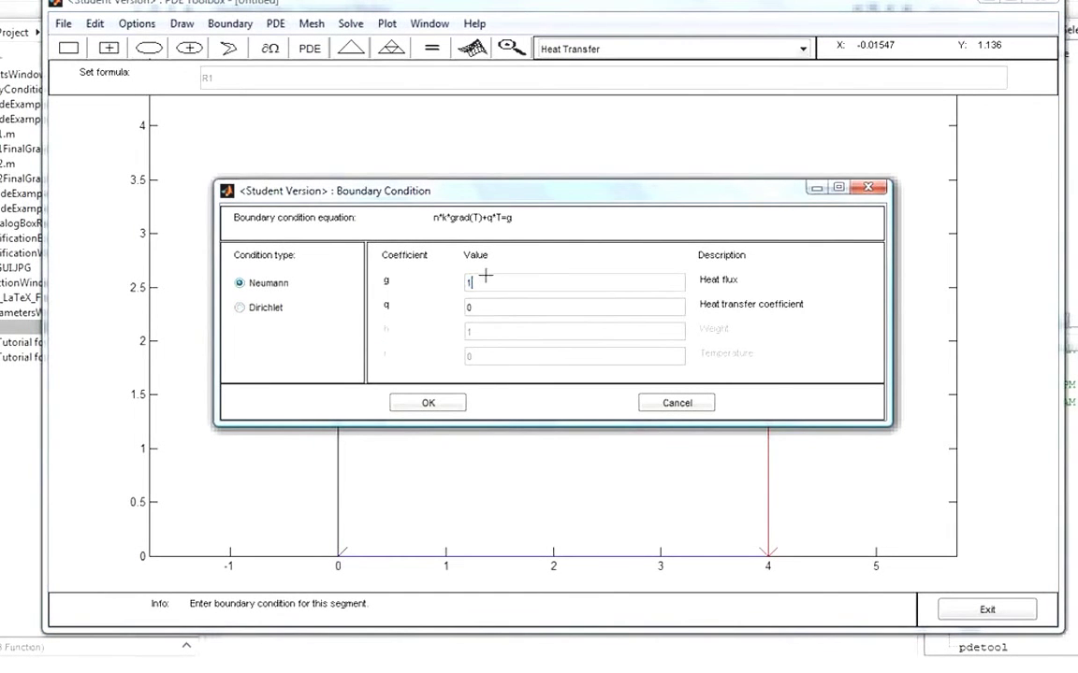
{"action": "left_click", "coordinate": [440, 400]}
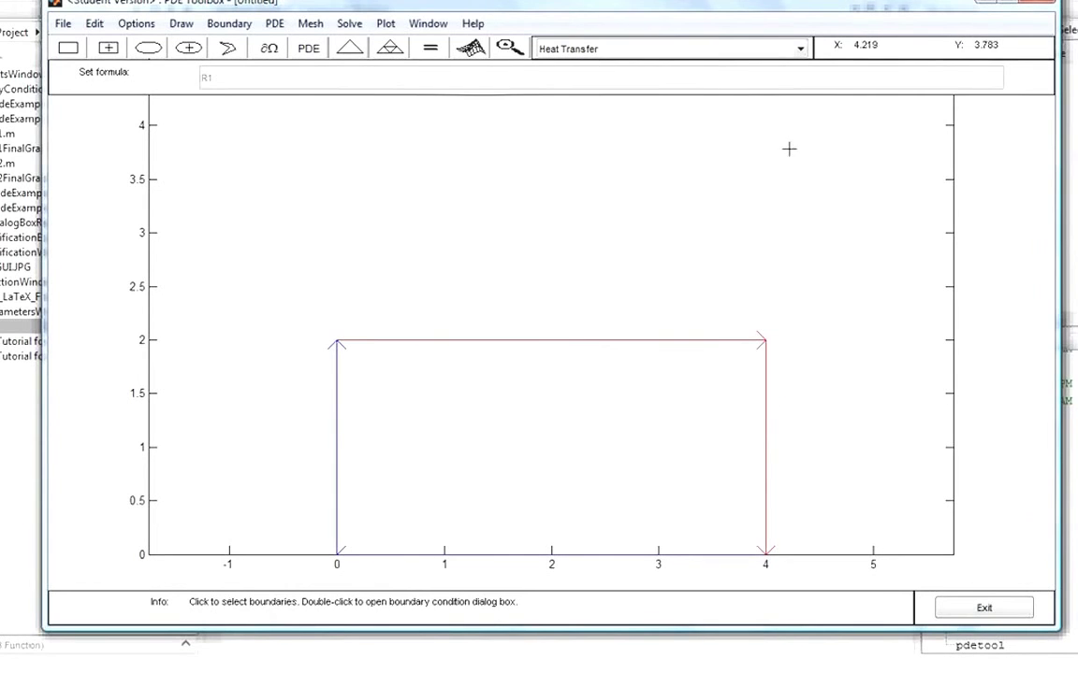
- Set the solver's time vector to linspace(0,5,10), keep u(t0) at 0.0 and the tolerances at 0.01 and 0.001, and accept the parameters
{"action": "left_click", "coordinate": [349, 23]}
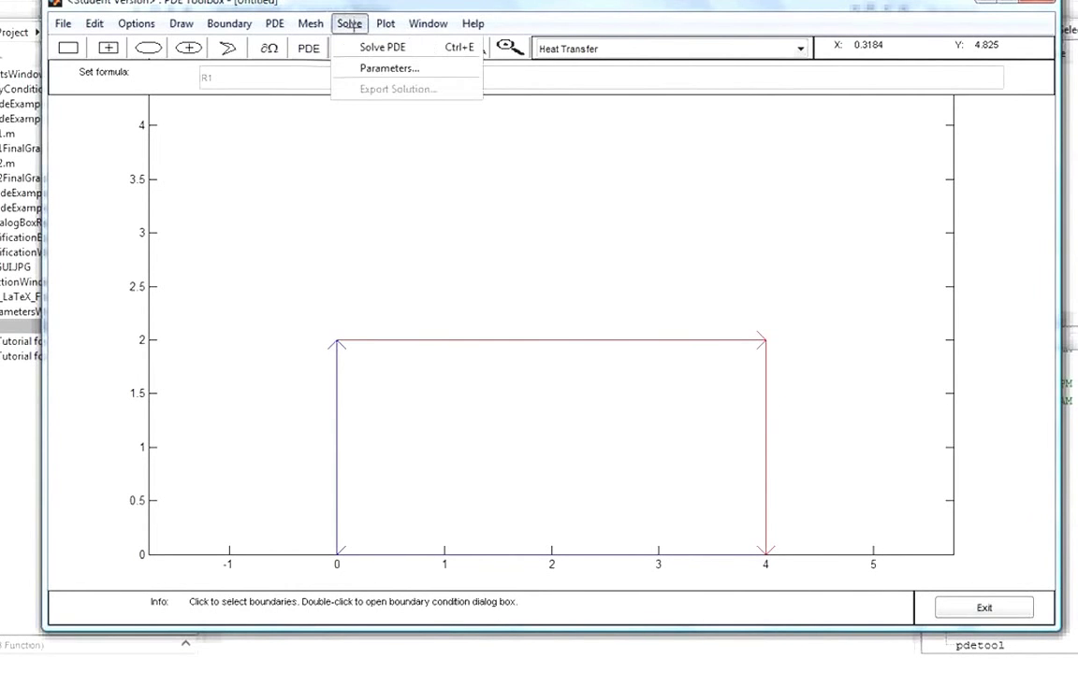
{"action": "left_click", "coordinate": [350, 68]}
{"action": "key", "text": "shift+Left"}
{"action": "key", "text": "shift+Left"}
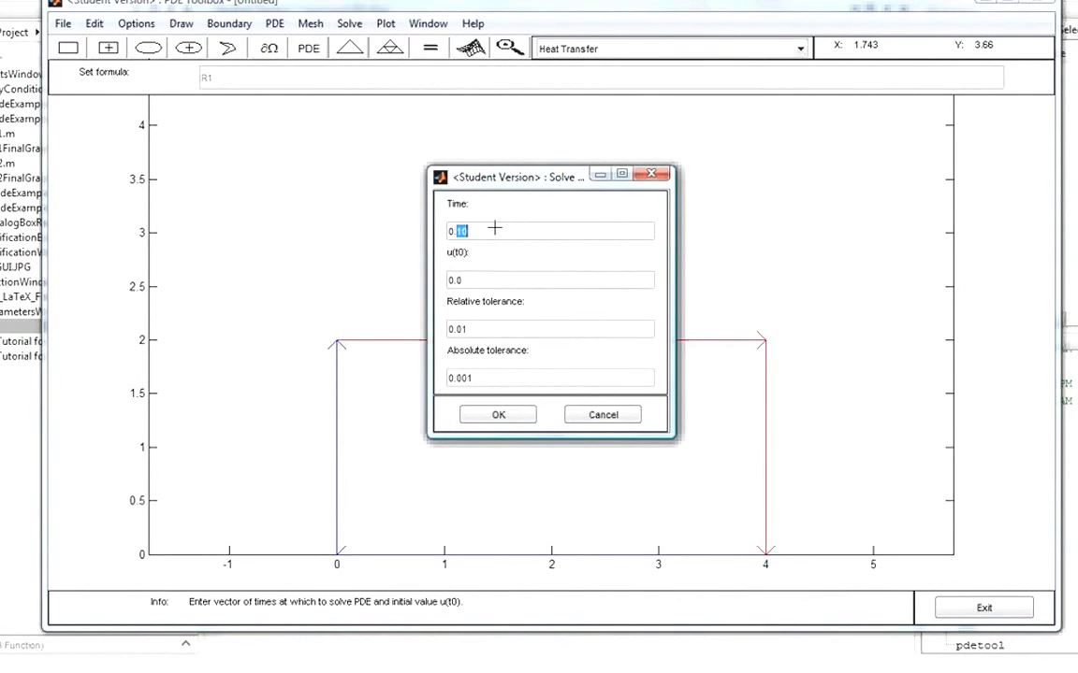
{"action": "key", "text": "BackSpace"}
{"action": "key", "text": "BackSpace"}
{"action": "key", "text": "BackSpace"}
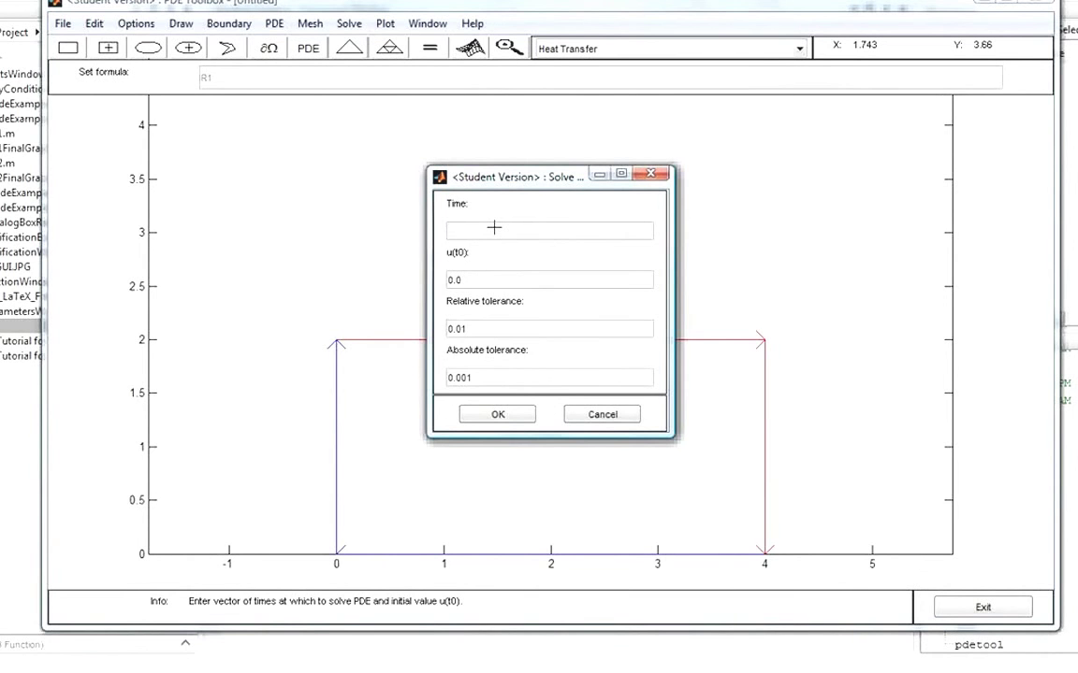
{"action": "type", "text": "linspace(0,5"}
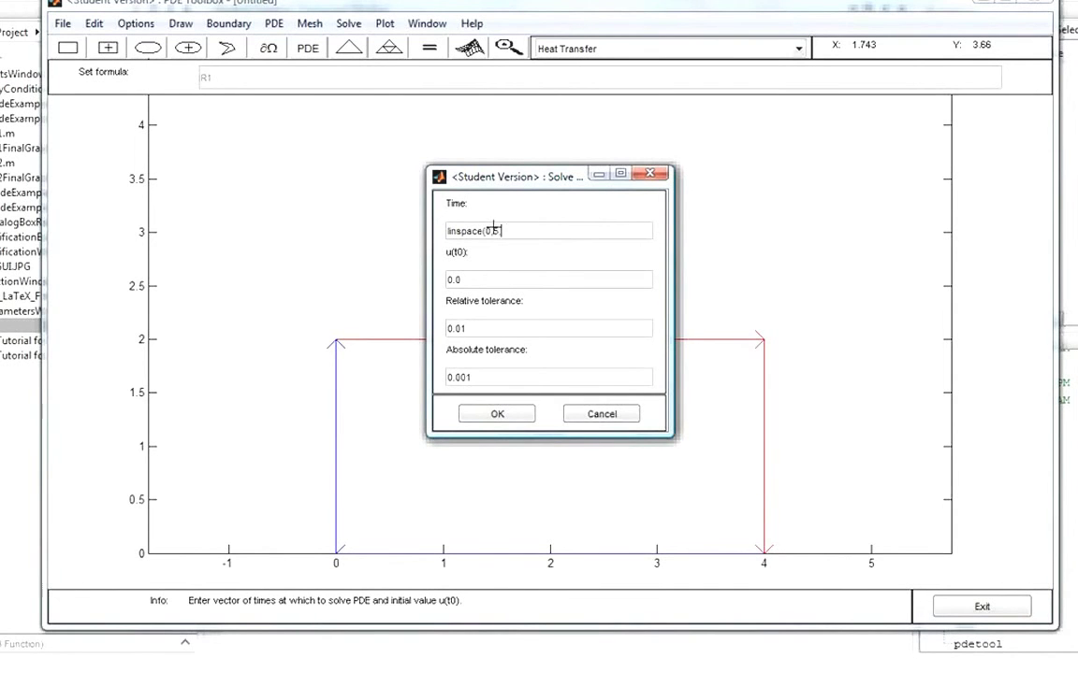
{"action": "type", "text": ",10)"}
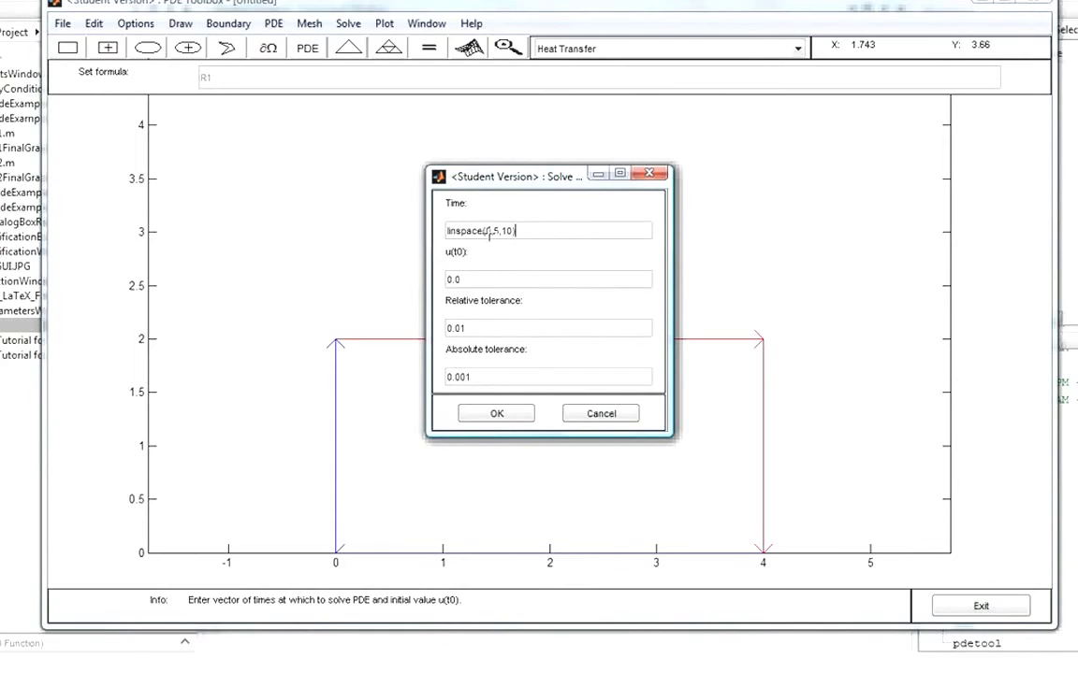
{"action": "double_click", "coordinate": [486, 231]}
{"action": "key", "text": "BackSpace"}
{"action": "type", "text": "0"}
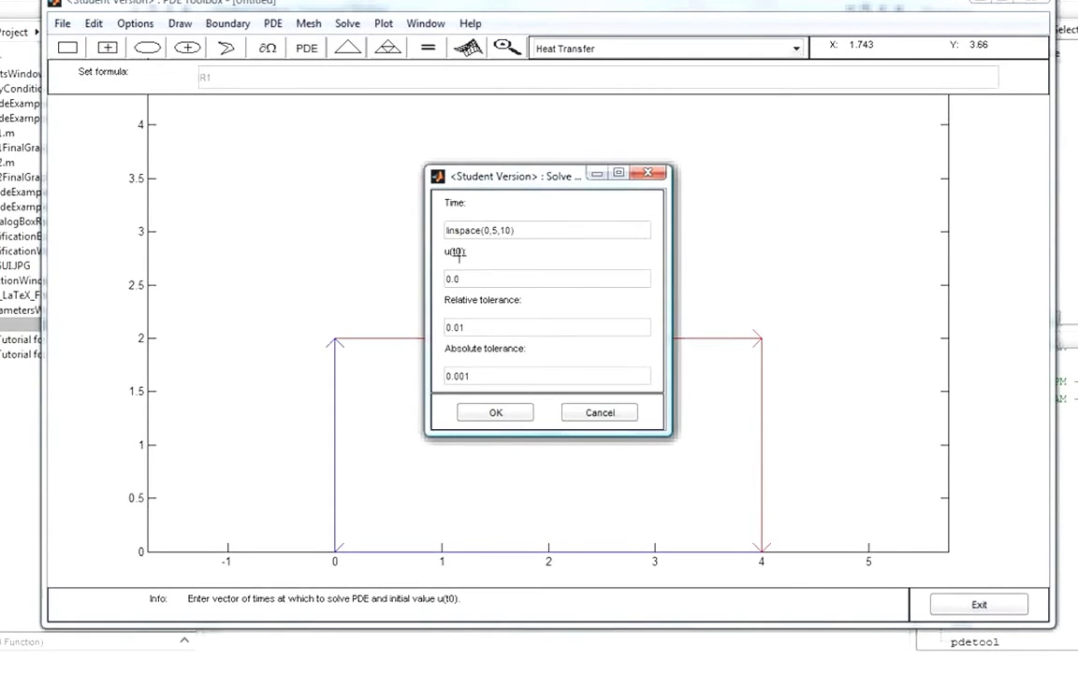
{"action": "left_click", "coordinate": [486, 279]}
{"action": "left_click", "coordinate": [522, 327]}
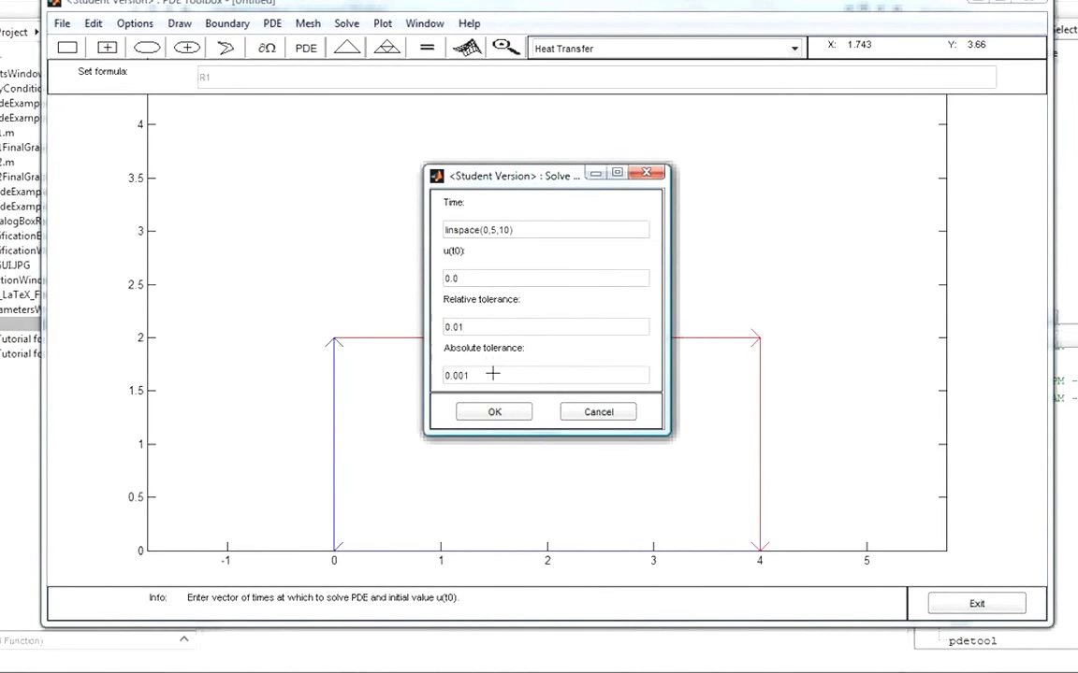
{"action": "left_click", "coordinate": [494, 412]}
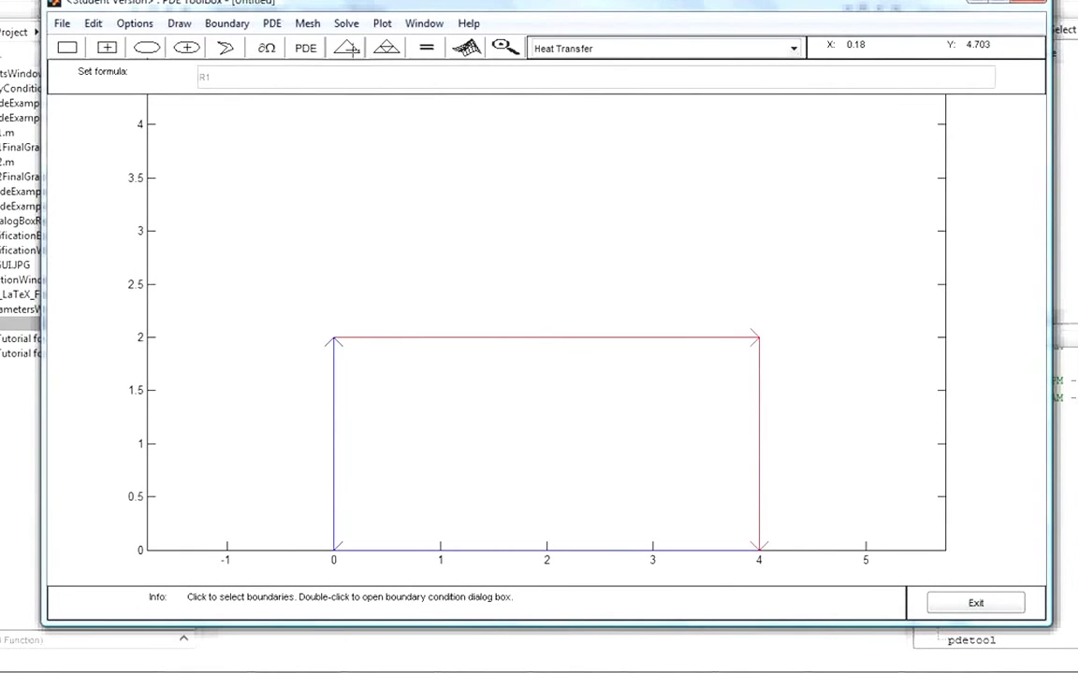
- Initialize the triangular mesh on the rectangle
{"action": "left_click", "coordinate": [310, 24]}
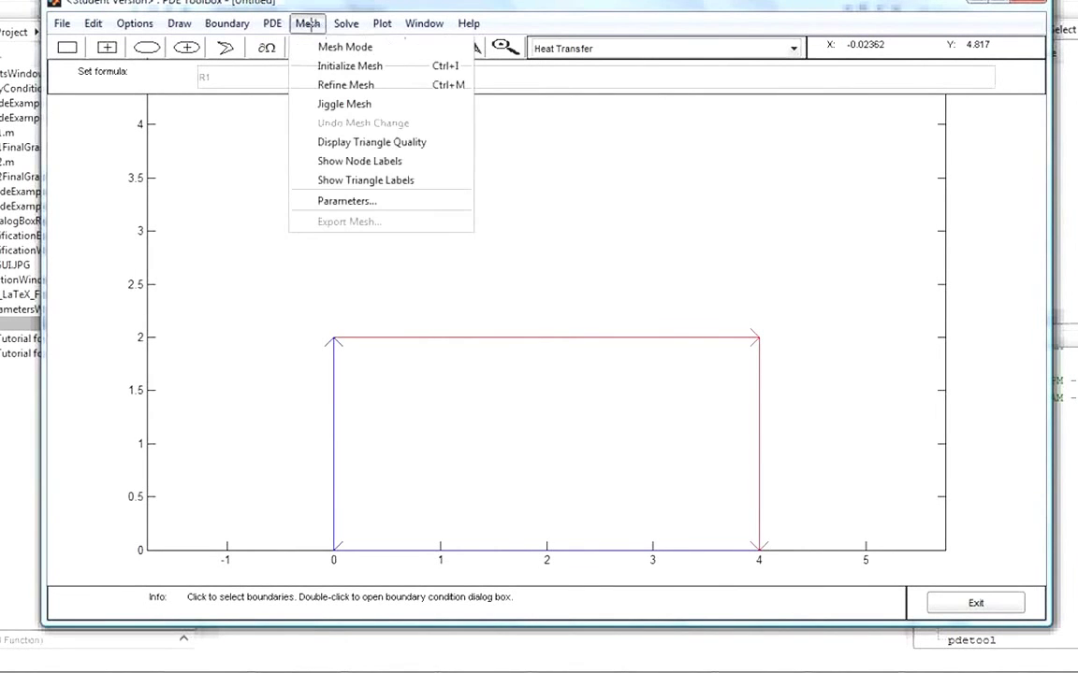
{"action": "left_click", "coordinate": [309, 24]}
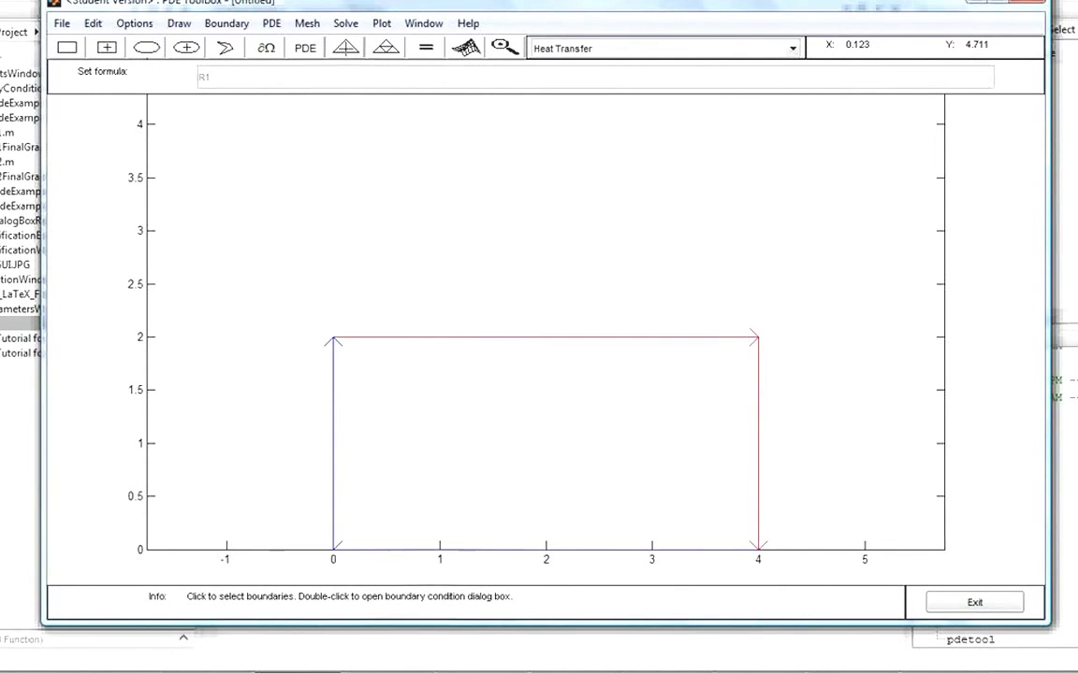
{"action": "left_click", "coordinate": [345, 48]}
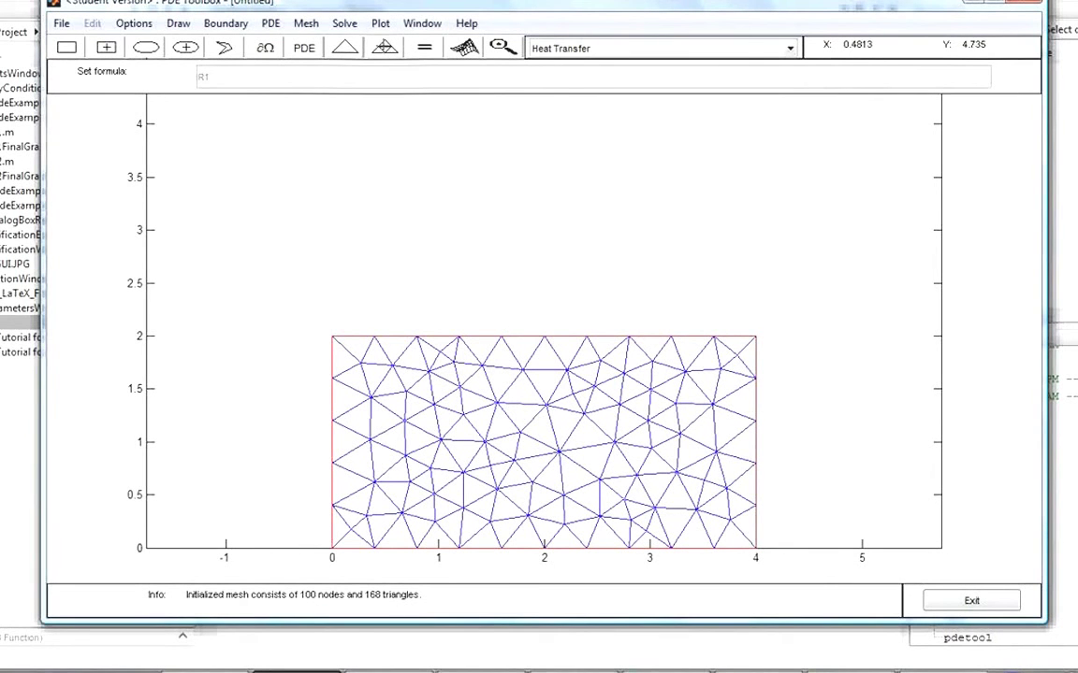
- Refine the triangular mesh once and jiggle it twice
{"action": "left_click", "coordinate": [308, 24]}
{"action": "left_click", "coordinate": [310, 24]}
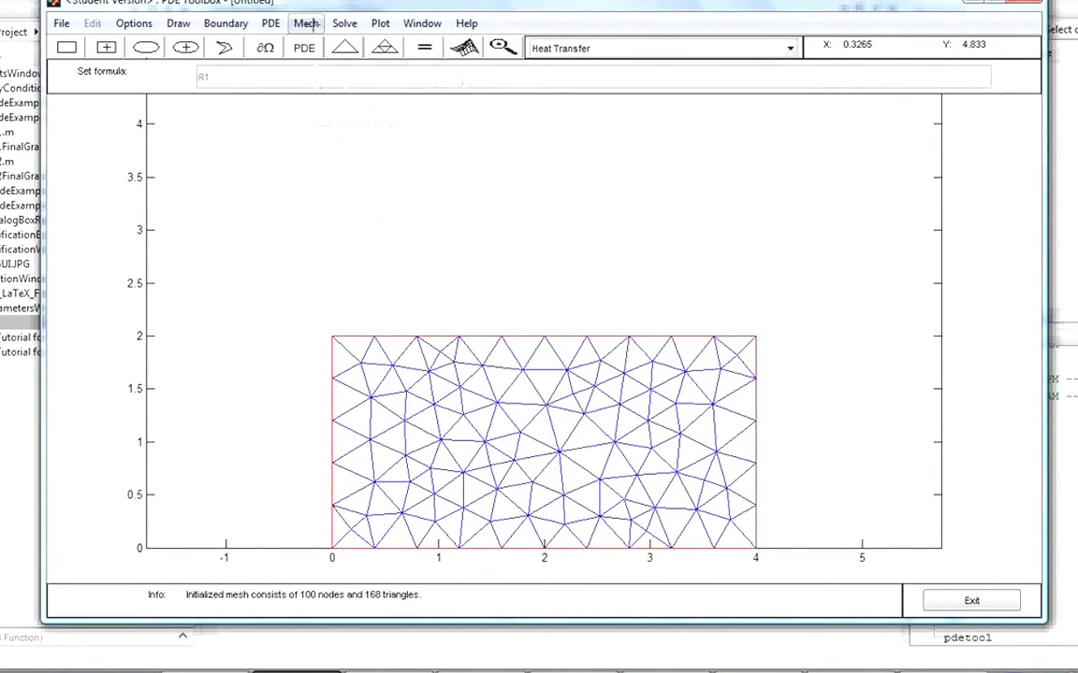
{"action": "left_click", "coordinate": [308, 23]}
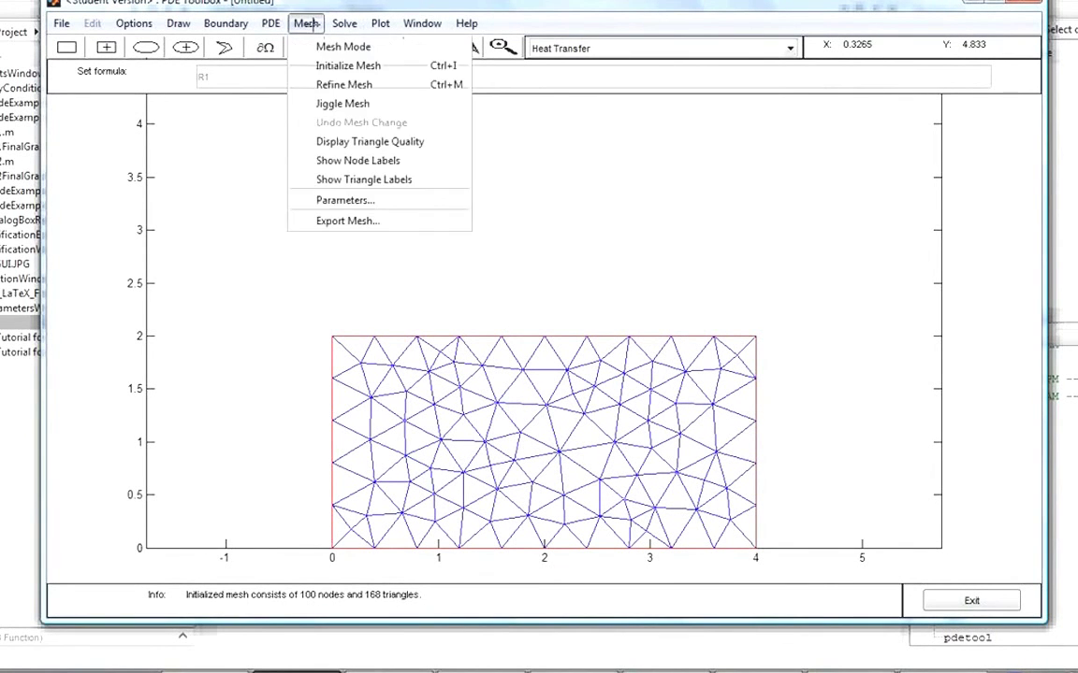
{"action": "left_click", "coordinate": [321, 83]}
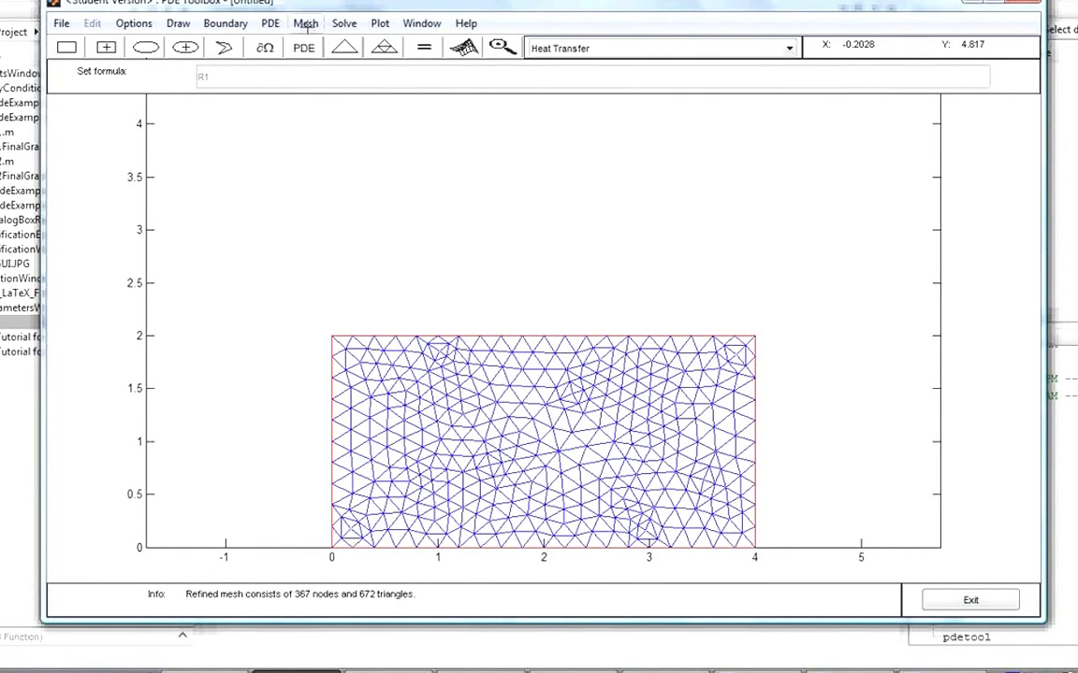
{"action": "left_click", "coordinate": [306, 24]}
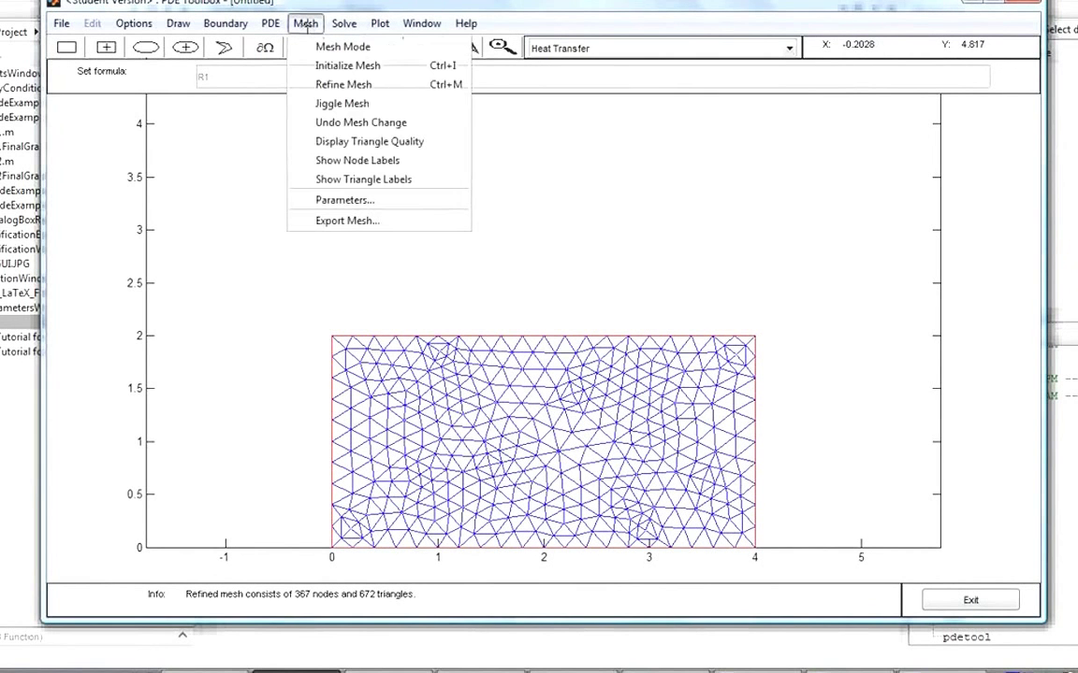
{"action": "left_click", "coordinate": [318, 103]}
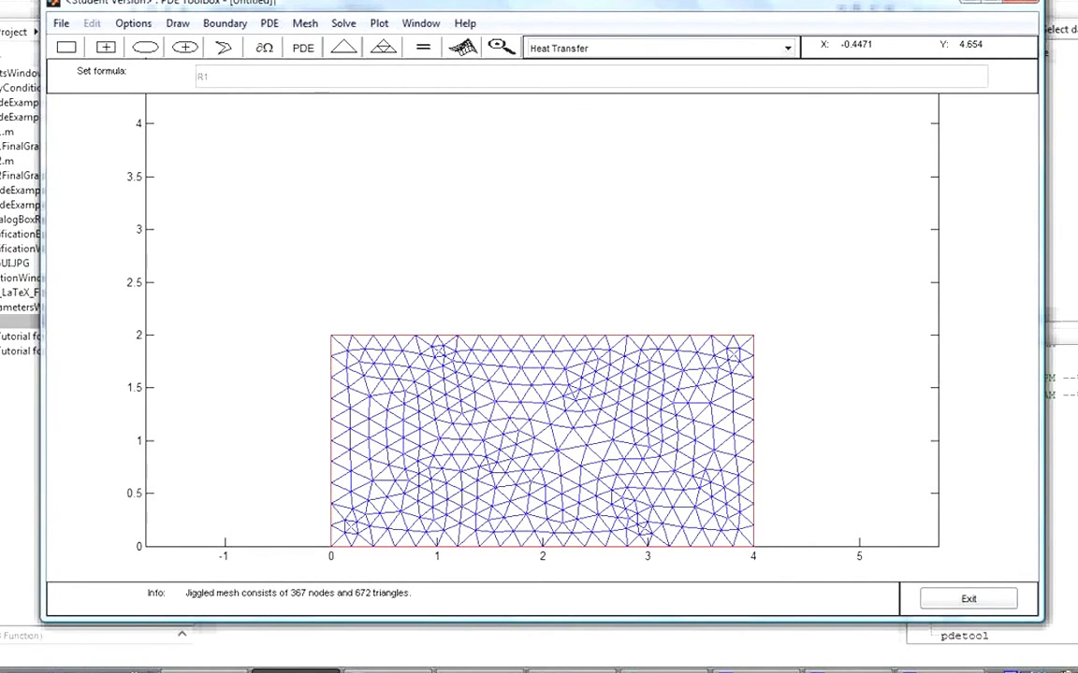
{"action": "left_click", "coordinate": [304, 22]}
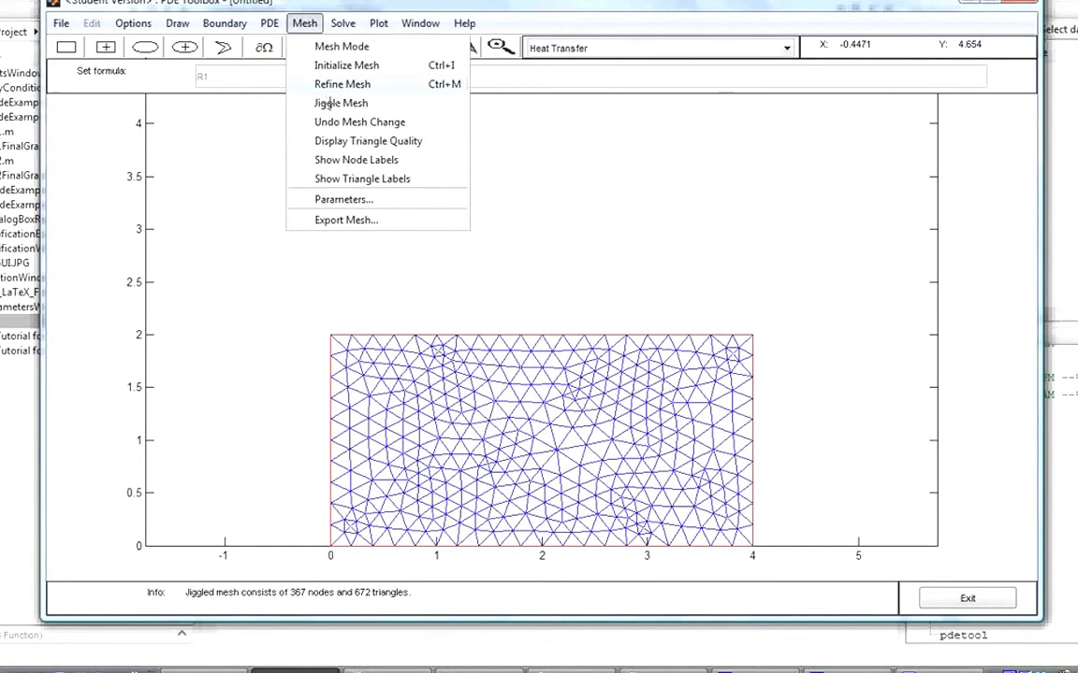
{"action": "left_click", "coordinate": [328, 103]}
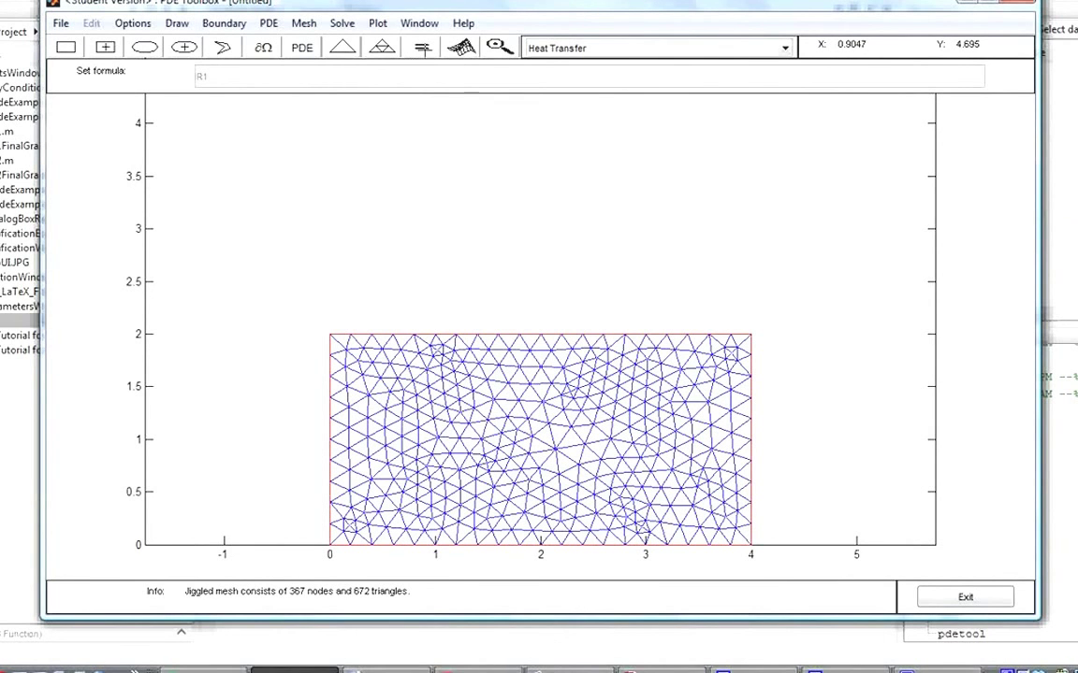
- Solve the PDE on the refined and jiggled mesh
{"action": "left_click", "coordinate": [341, 22]}
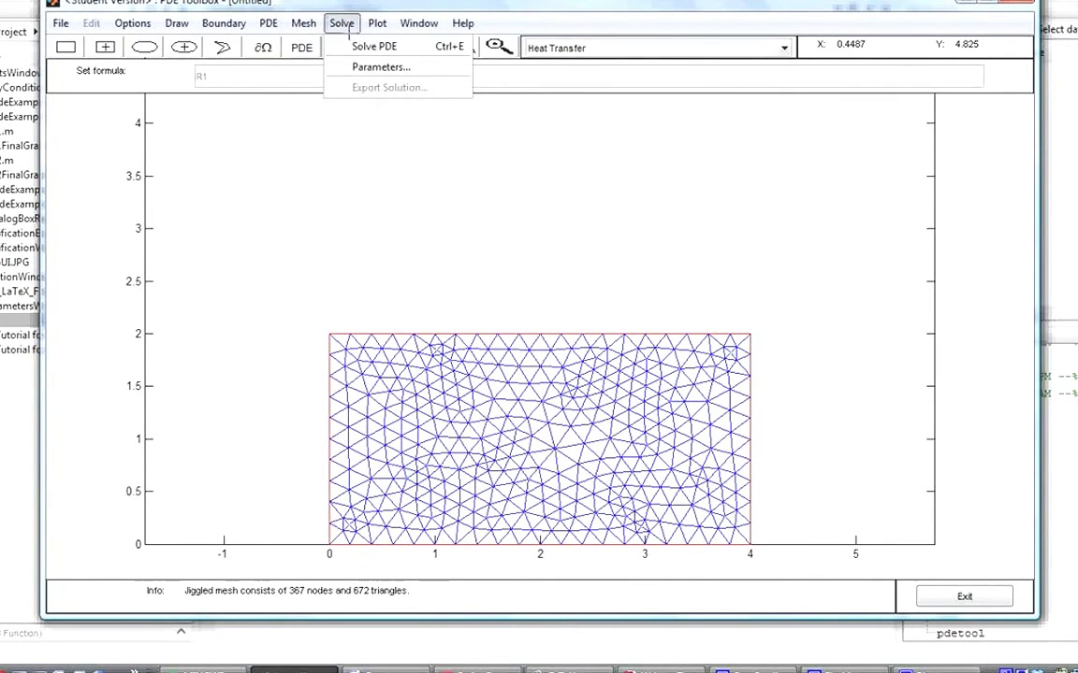
{"action": "left_click", "coordinate": [351, 45]}
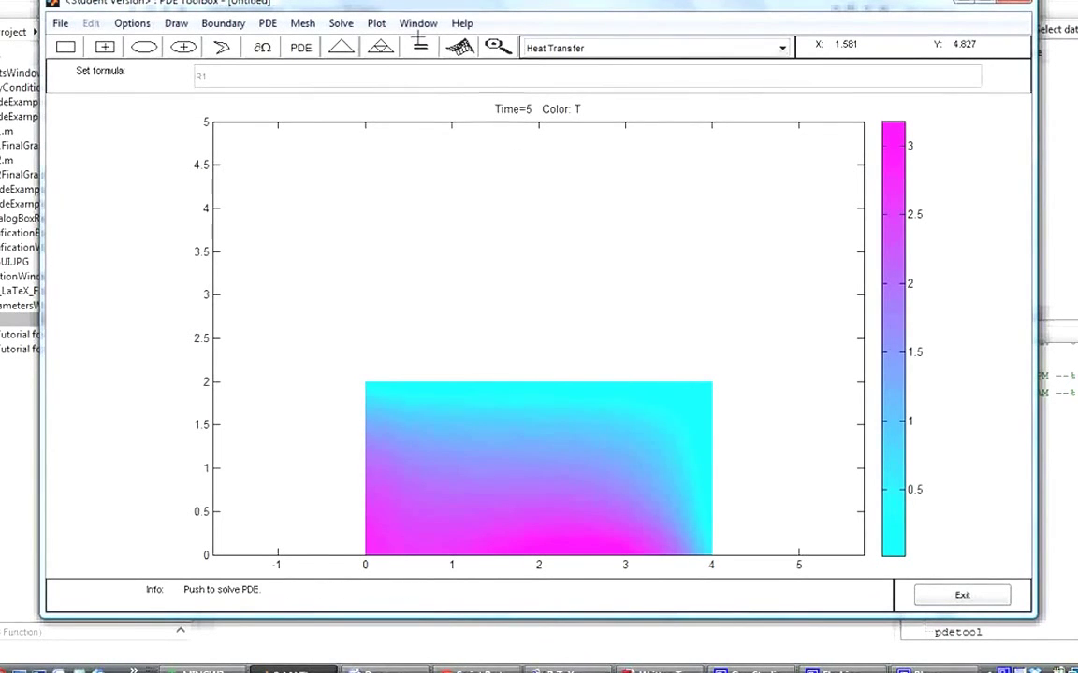
- Plot the temperature solution at time 5 as a 3-D height plot with color and contour enabled
{"action": "left_click", "coordinate": [394, 24]}
{"action": "mouse_move", "coordinate": [376, 23]}
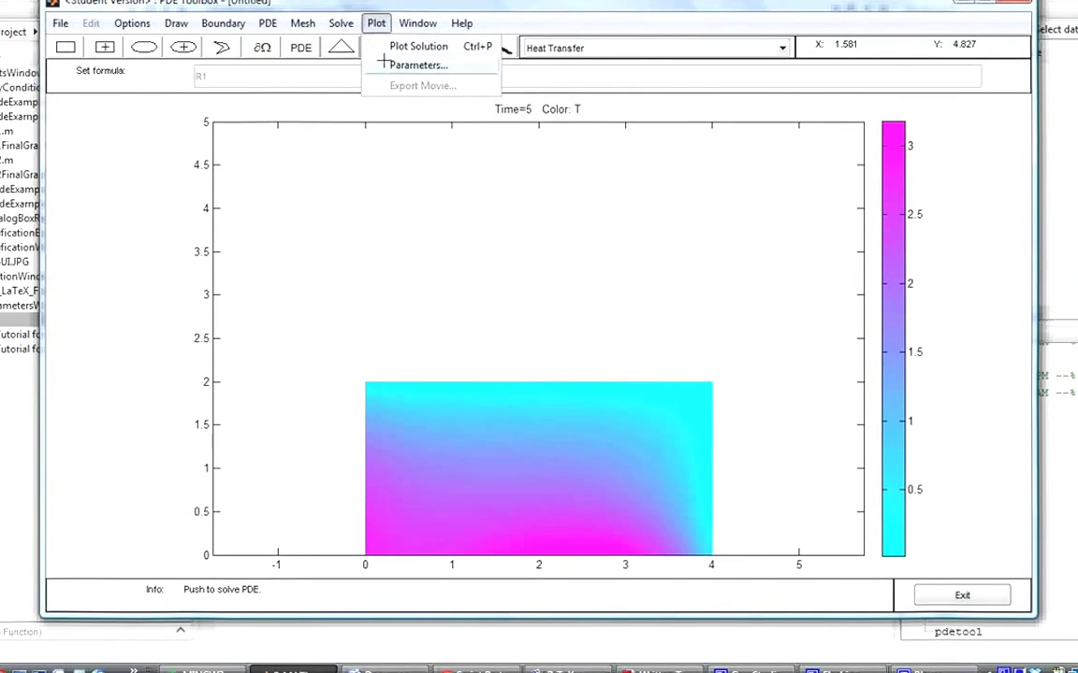
{"action": "left_click", "coordinate": [383, 65]}
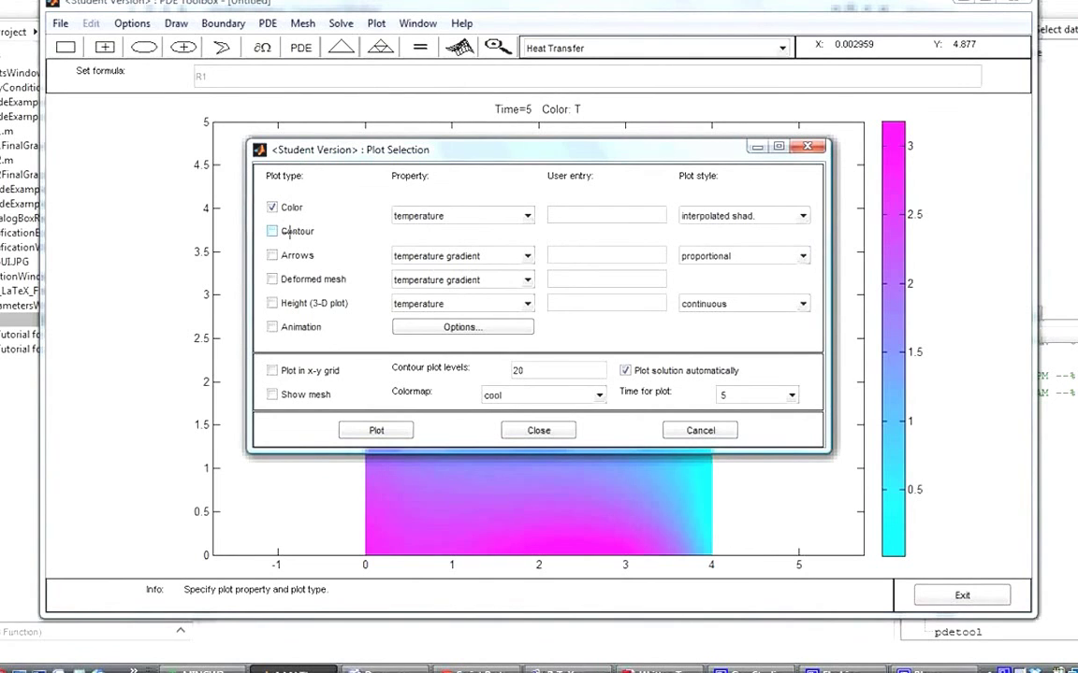
{"action": "left_click", "coordinate": [281, 303]}
{"action": "left_click", "coordinate": [272, 231]}
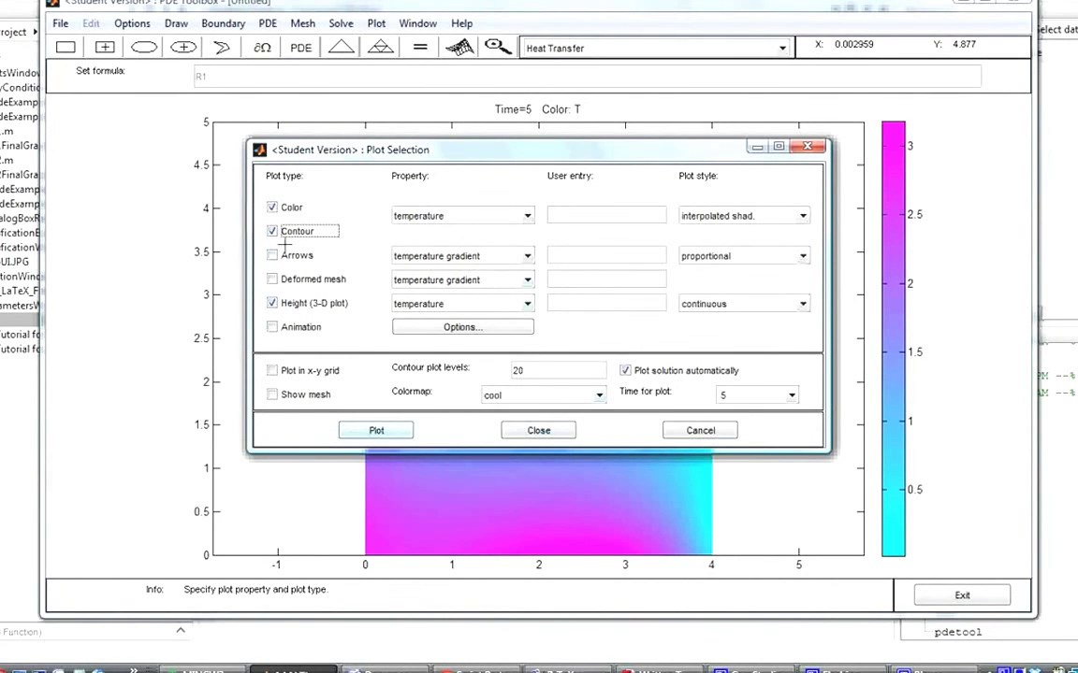
{"action": "left_click", "coordinate": [364, 430]}
{"action": "left_click_drag", "start_coordinate": [447, 144], "coordinate": [482, 107]}
{"action": "left_click_drag", "start_coordinate": [540, 344], "coordinate": [565, 161]}
{"action": "left_click", "coordinate": [234, 243]}
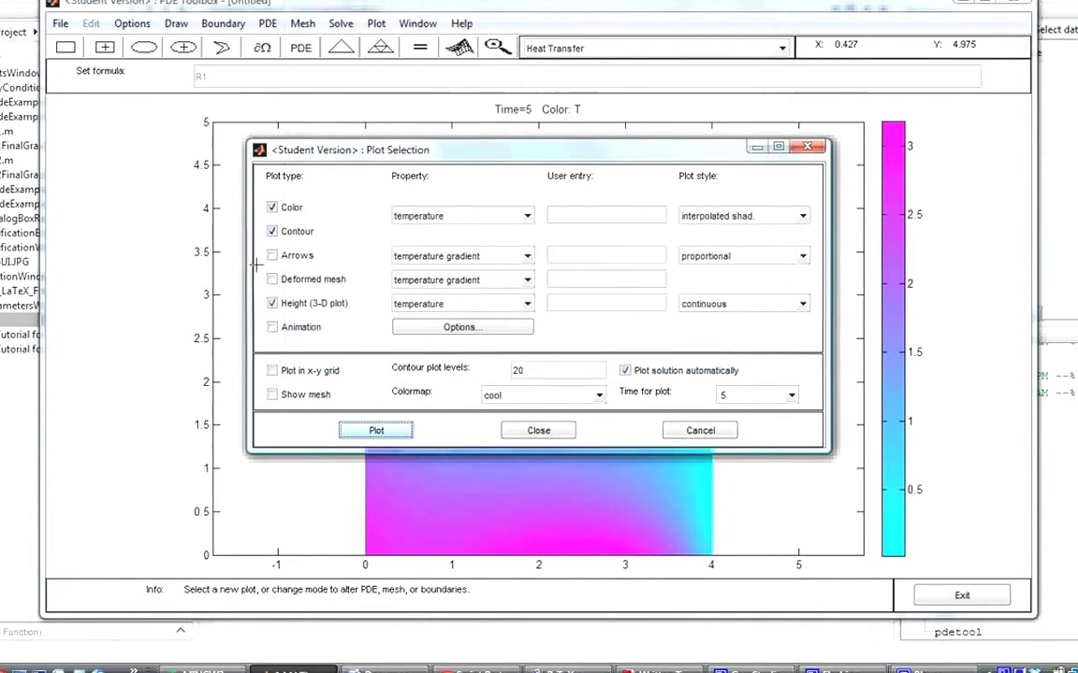
- Turn contours off and animation on, play the 3-D temperature plot as a movie, and close the plot settings
{"action": "left_click", "coordinate": [271, 327]}
{"action": "left_click", "coordinate": [329, 230]}
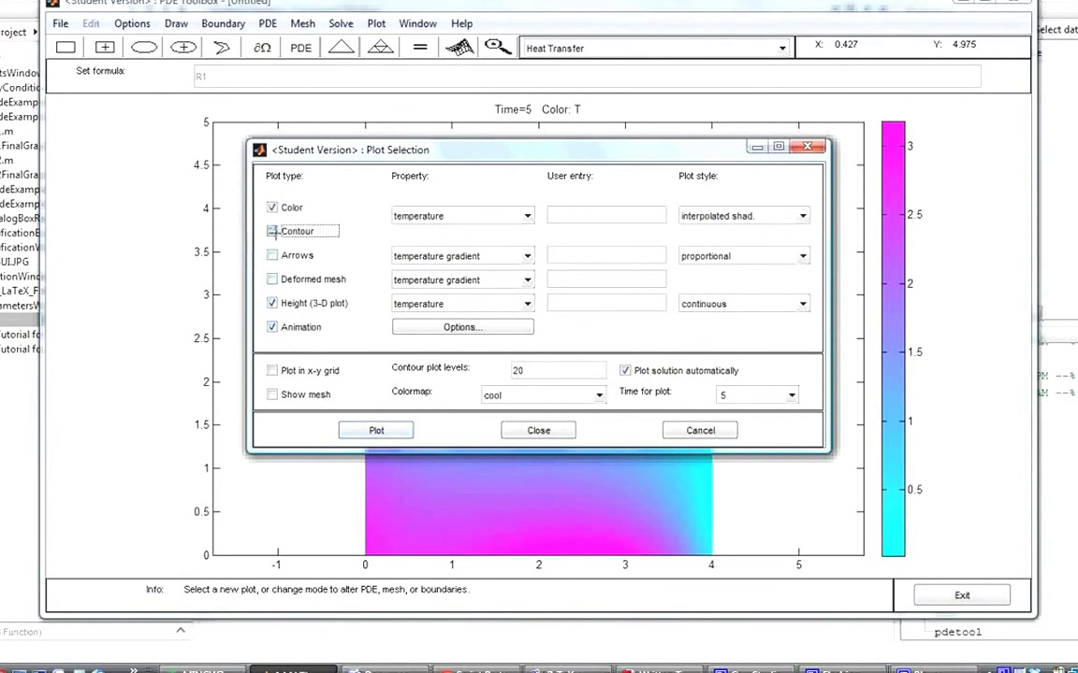
{"action": "left_click", "coordinate": [399, 431]}
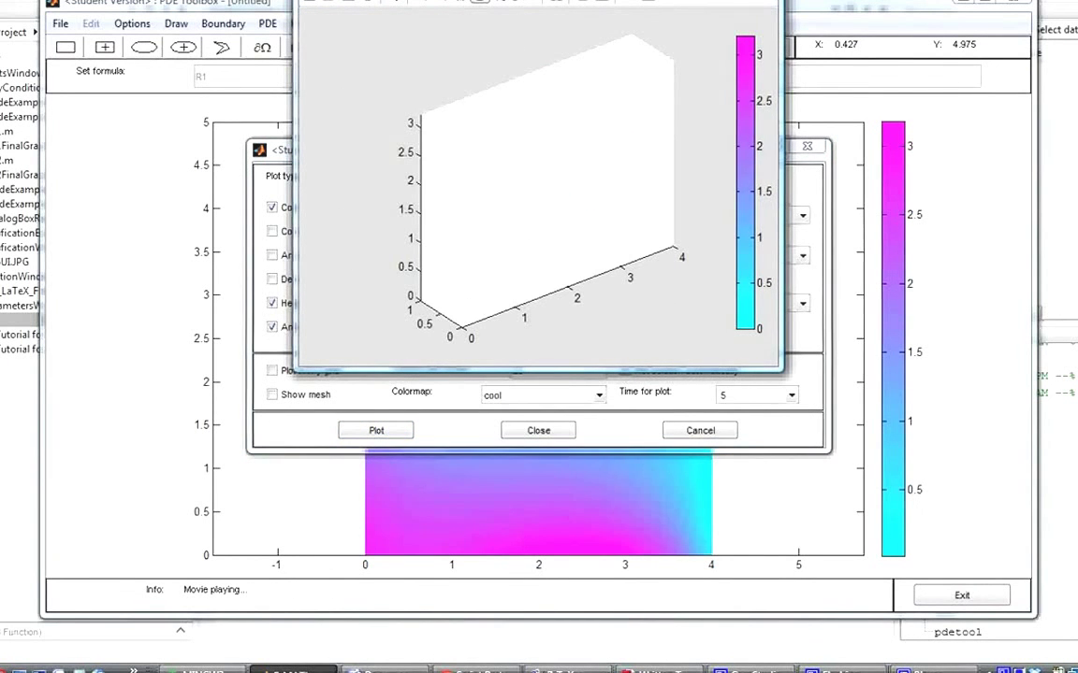
{"action": "left_click_drag", "start_coordinate": [606, 149], "coordinate": [601, 72]}
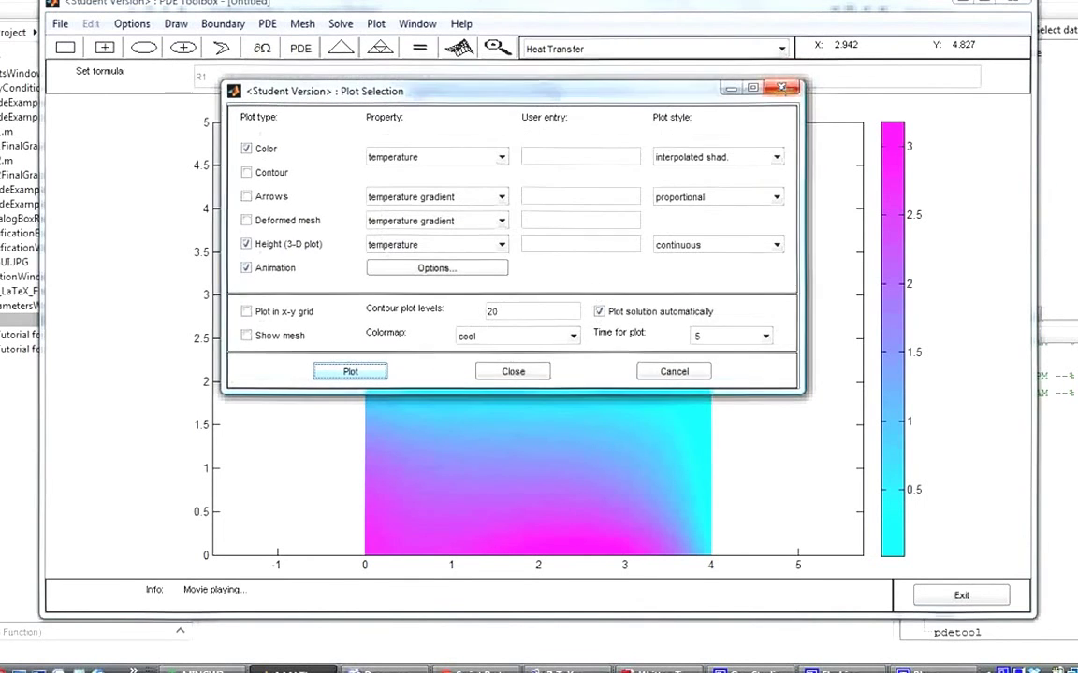
{"action": "key", "text": "Return"}
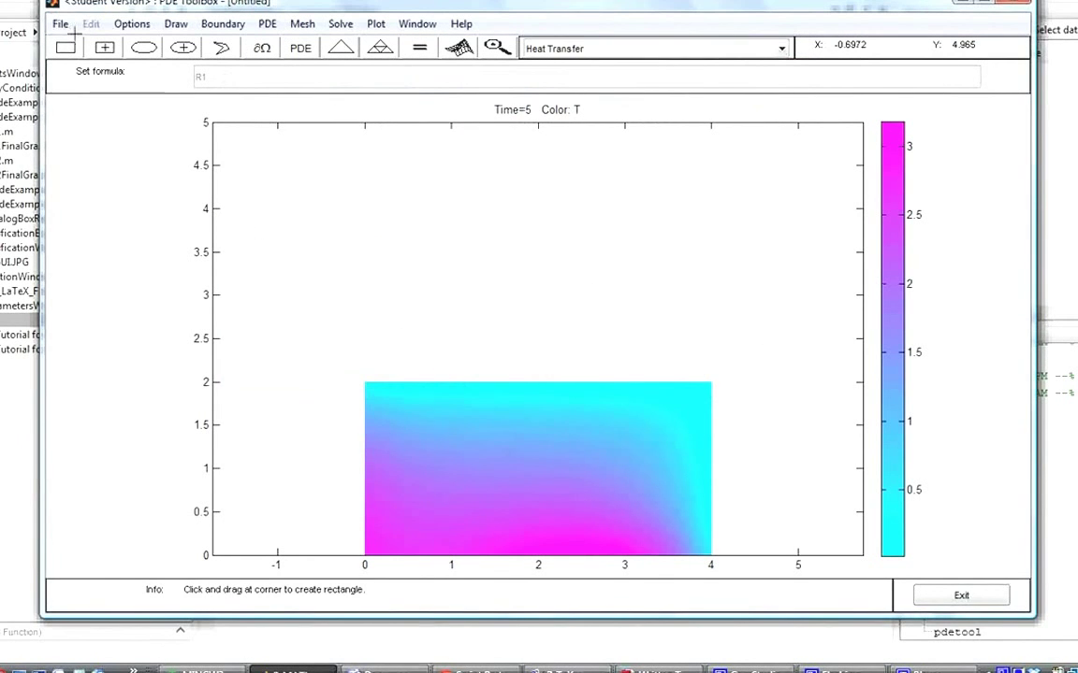
- Save the model as test.m in the Project folder, replacing the existing file
{"action": "left_click", "coordinate": [60, 24]}
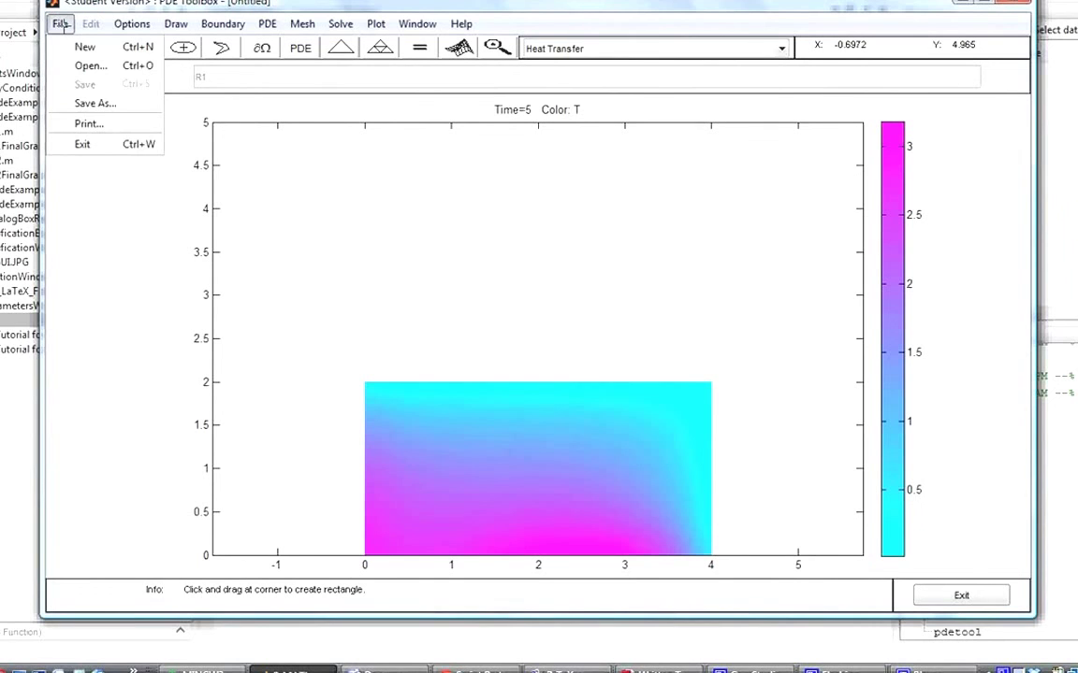
{"action": "left_click", "coordinate": [75, 102]}
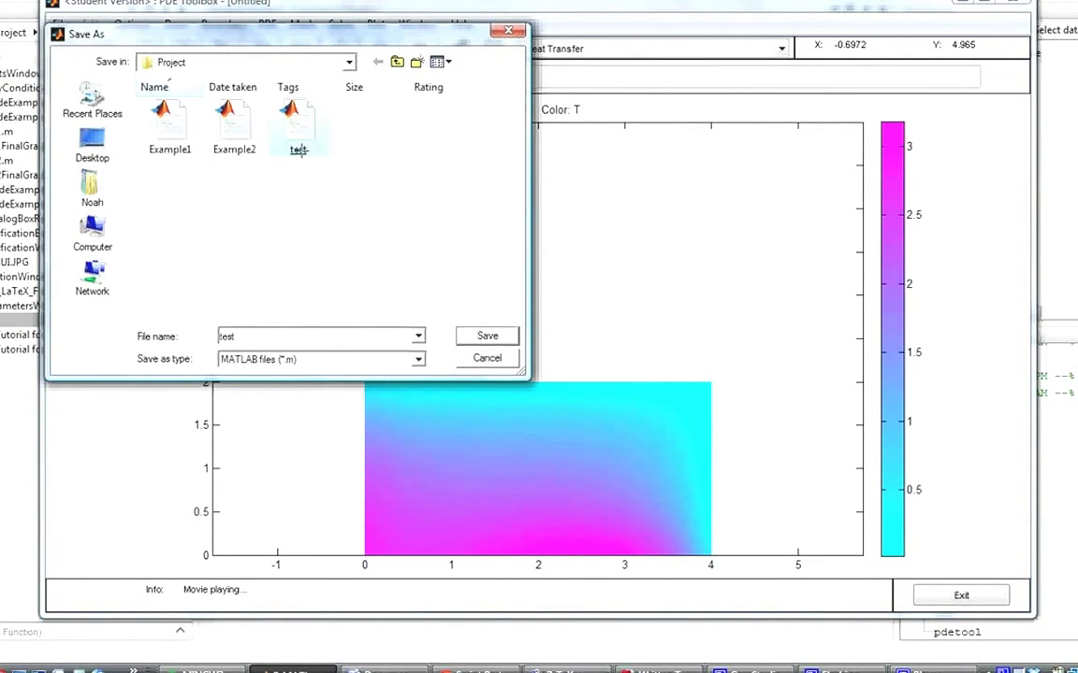
{"action": "double_click", "coordinate": [299, 150]}
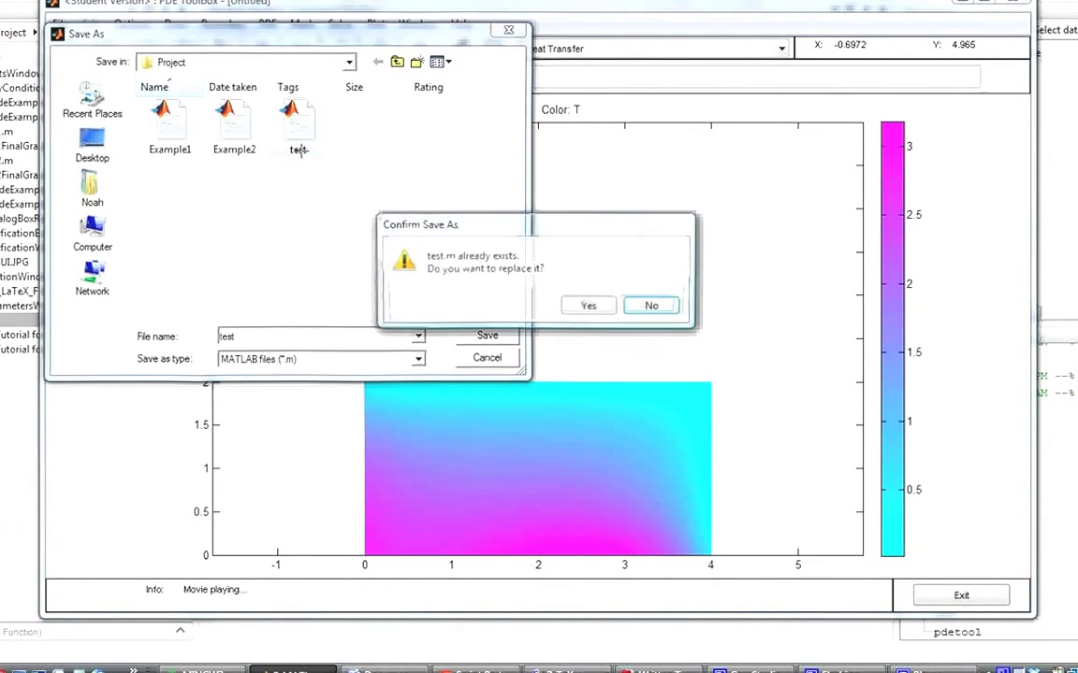
{"action": "left_click", "coordinate": [589, 306]}
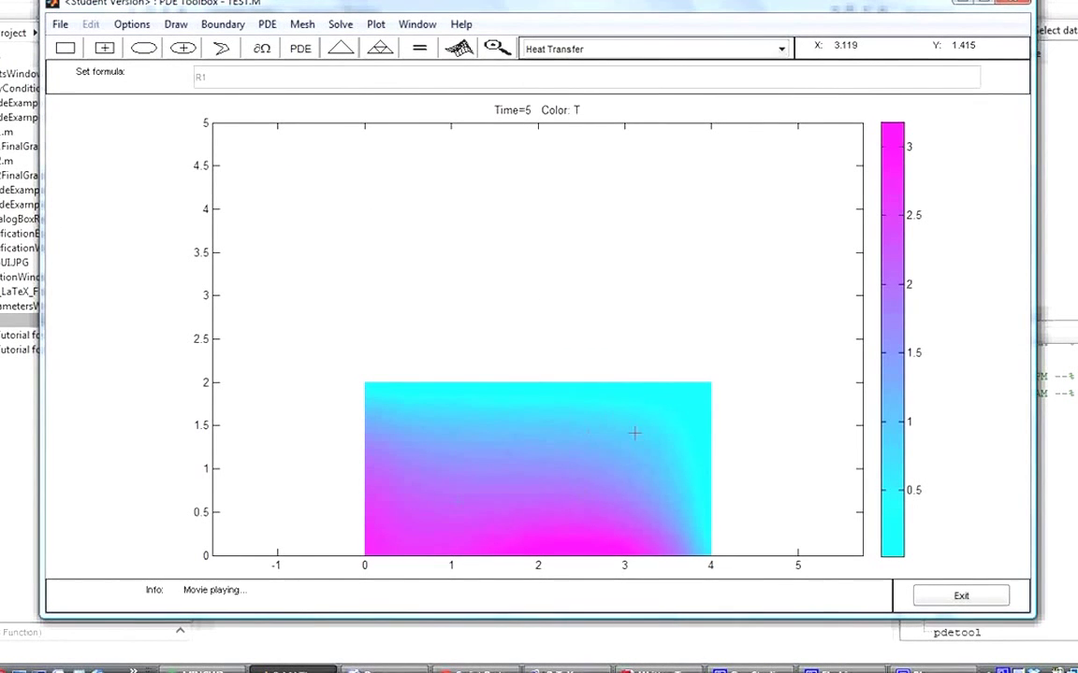
- Close the current PDE model, rebuild it from the saved test.m script, and close Figure 1
{"action": "key", "text": "ctrl+w"}
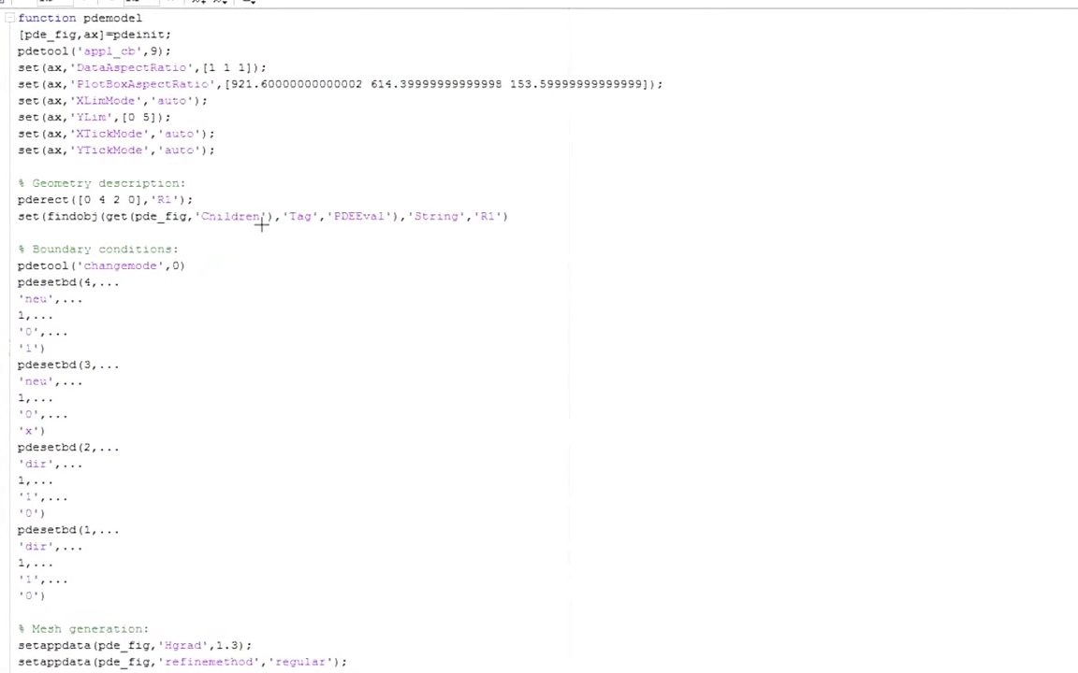
{"action": "left_click", "coordinate": [250, 255]}
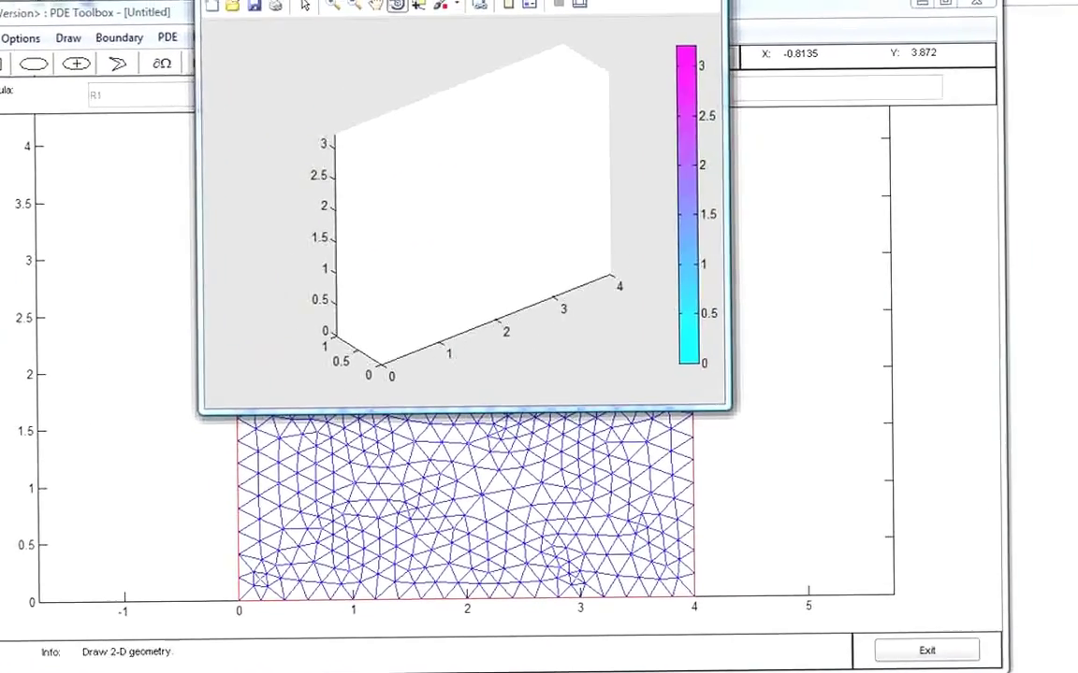
{"action": "left_click_drag", "start_coordinate": [702, 2], "coordinate": [493, 100]}
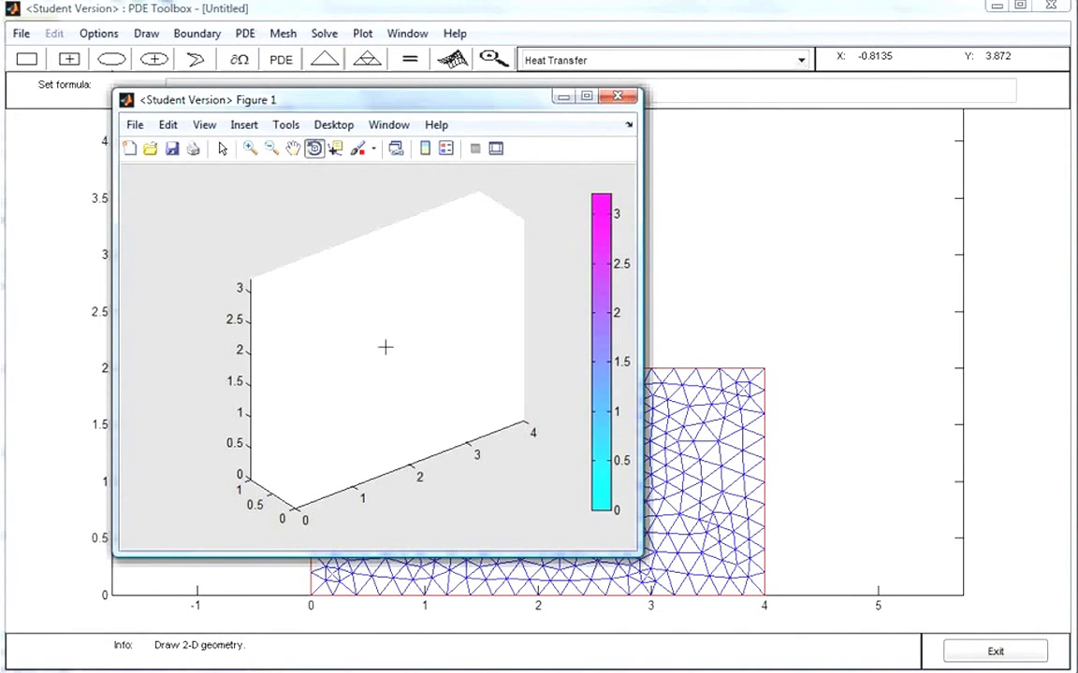
{"action": "left_click", "coordinate": [627, 92]}
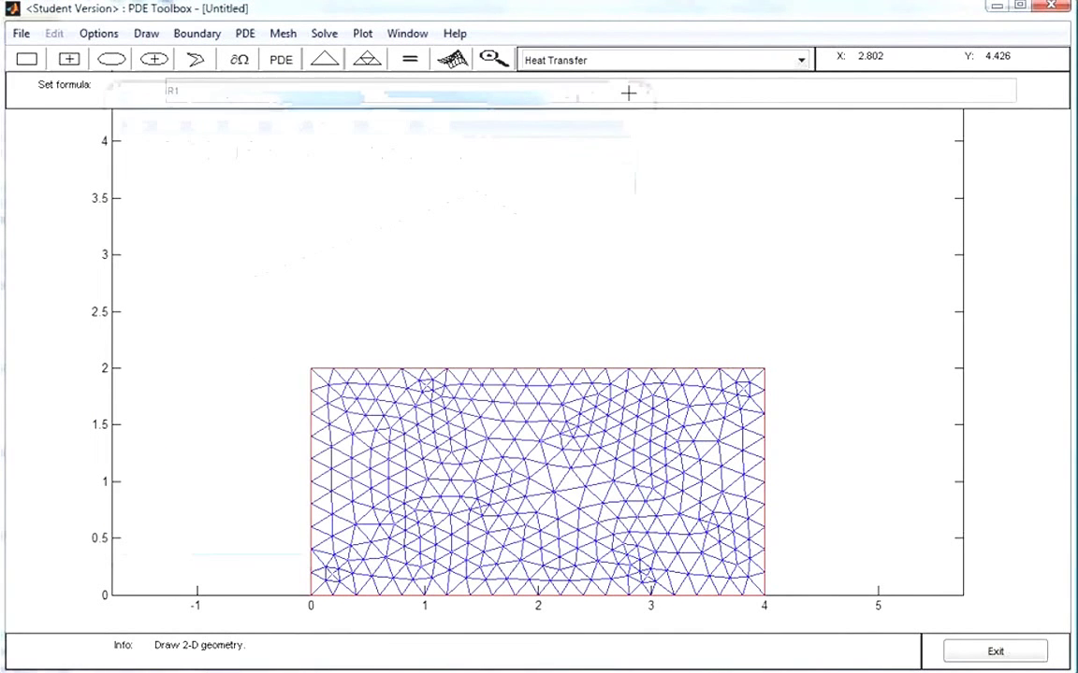